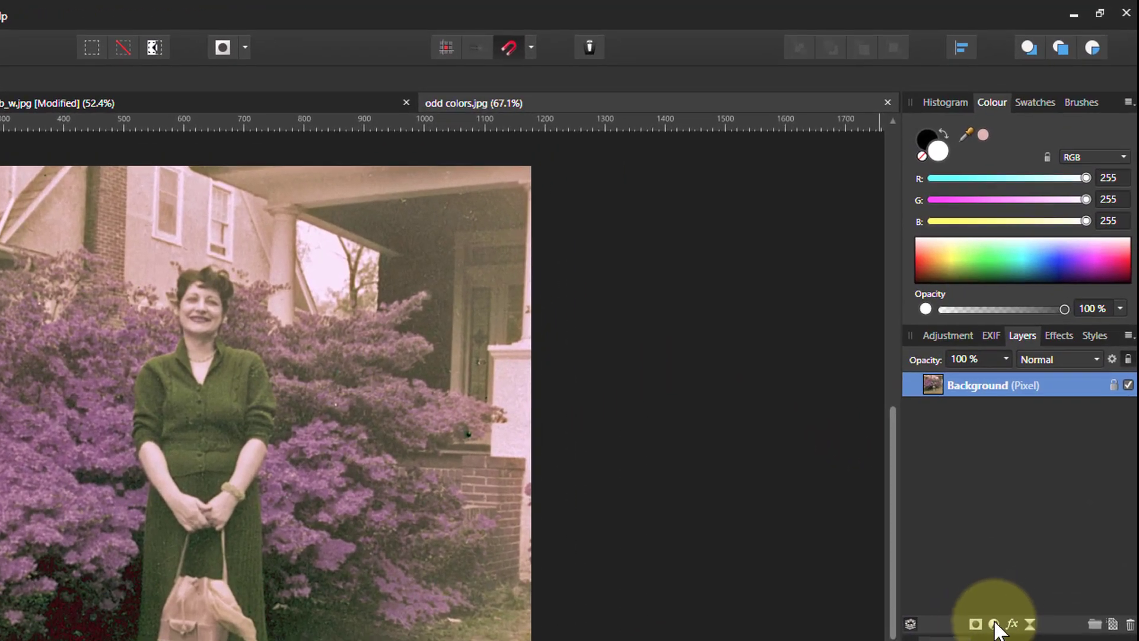
Add a Selective Colour adjustment and set its Colour range to Magentas
click(993, 623)
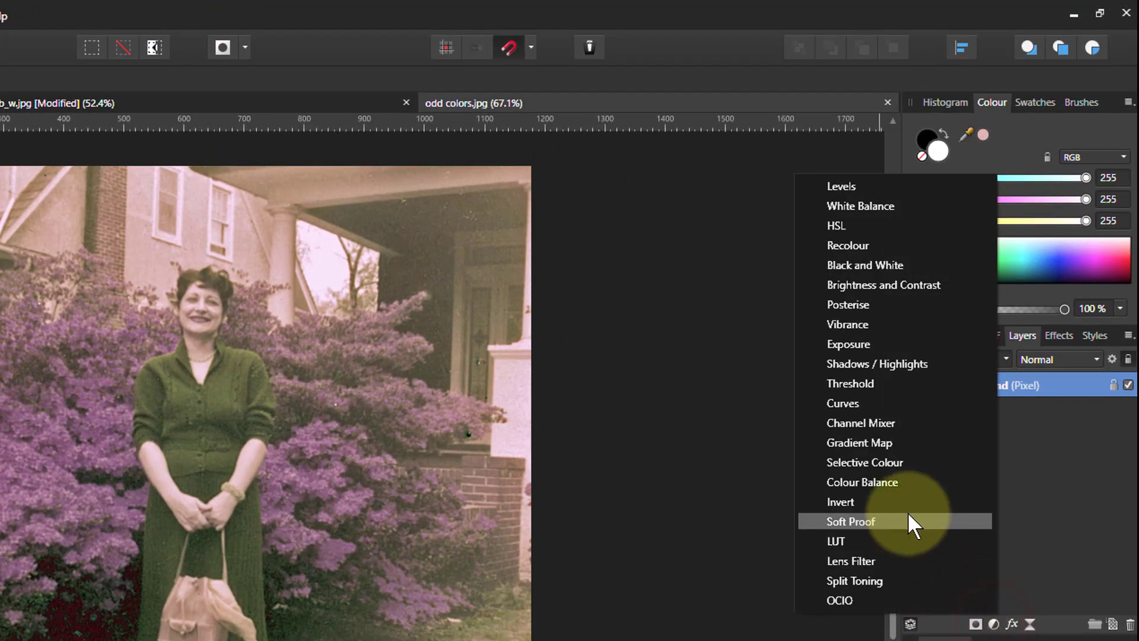
click(884, 462)
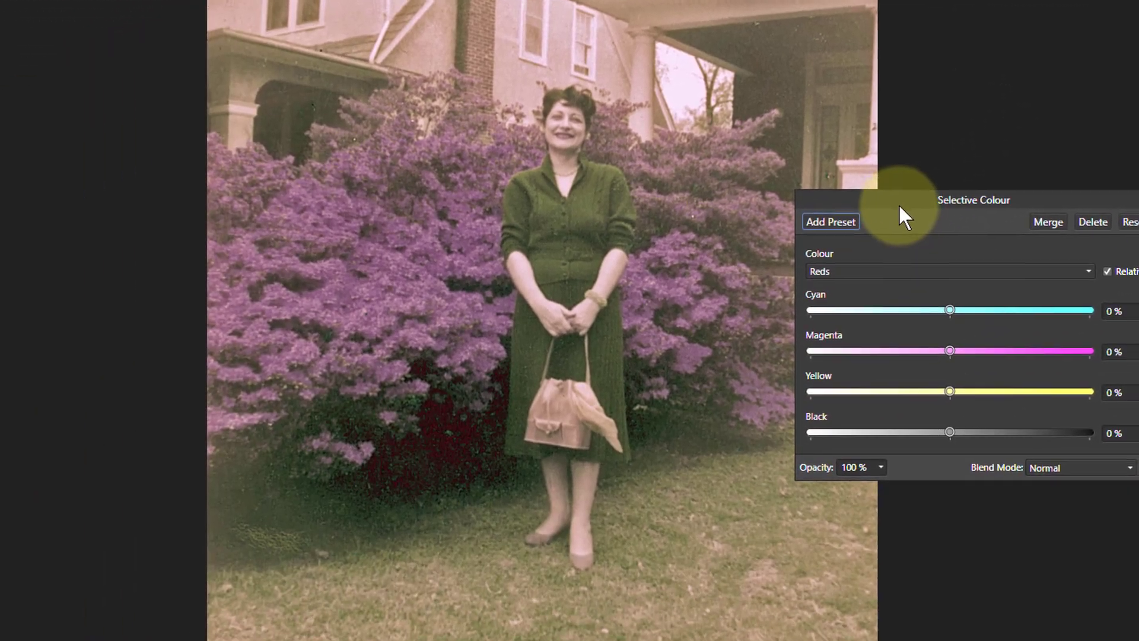
drag(898, 204, 861, 287)
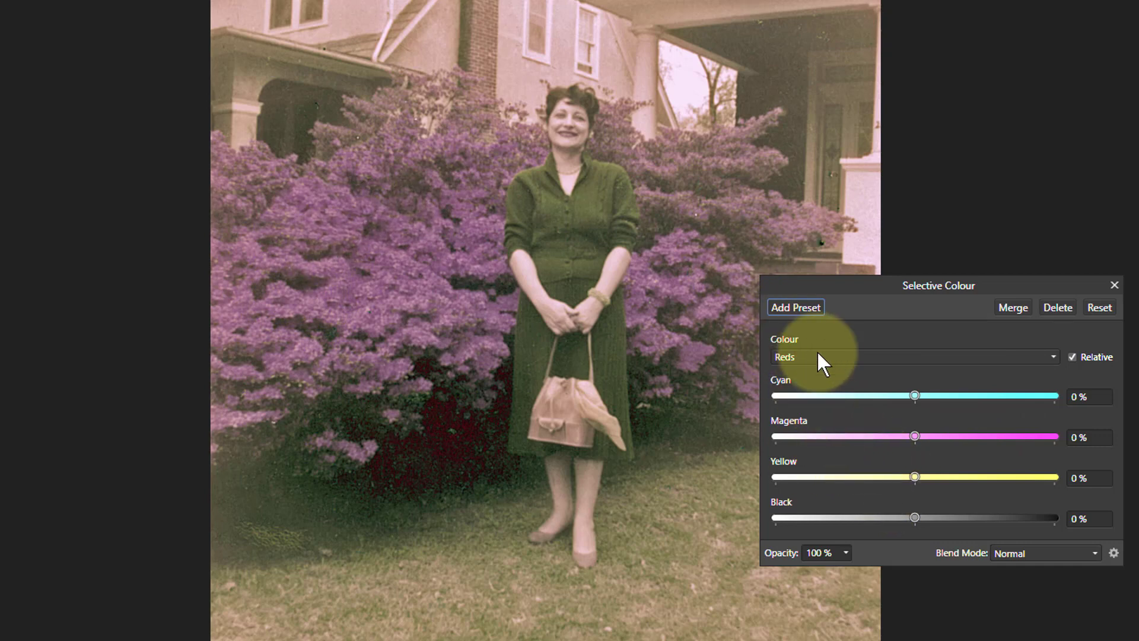
click(841, 357)
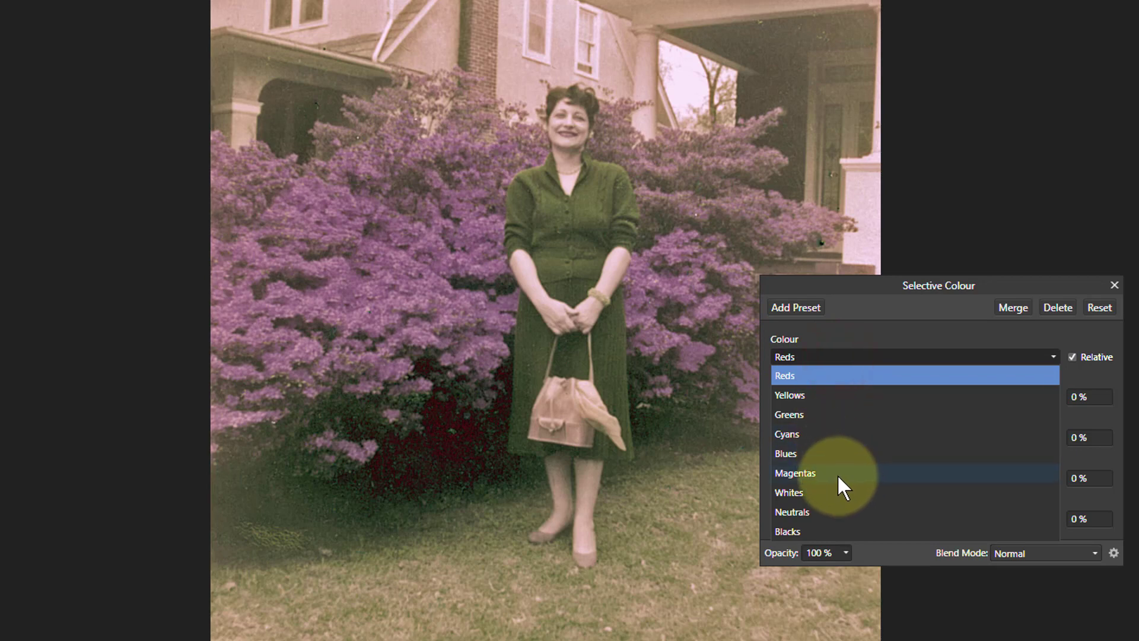
click(838, 475)
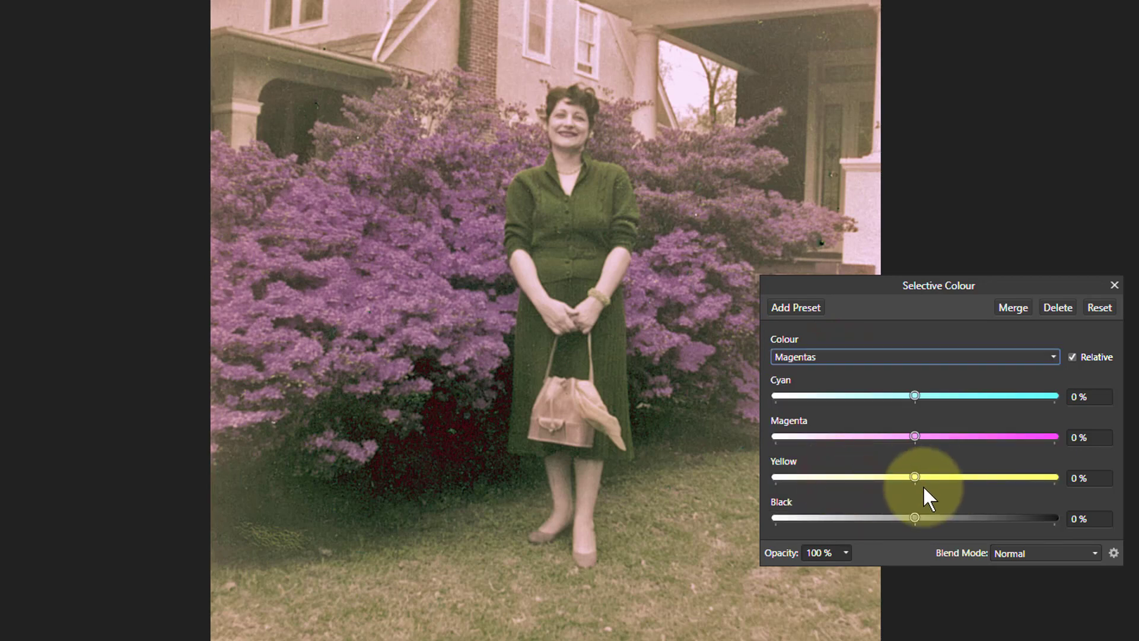
Set the Magentas range to Magenta 100% and Cyan -100%
click(914, 436)
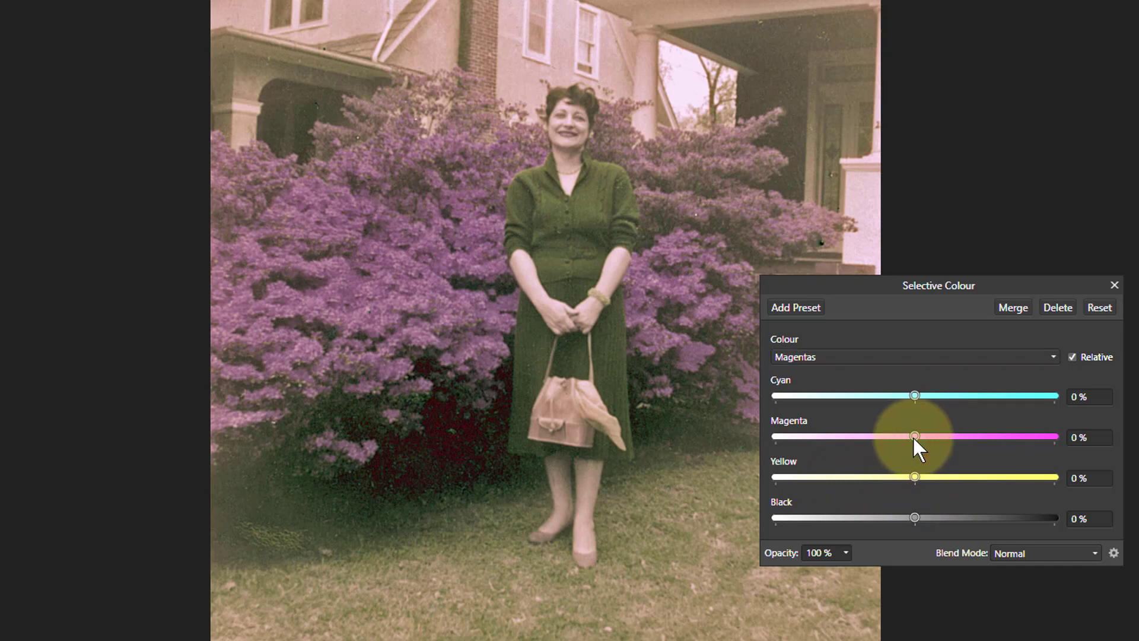
drag(914, 437, 1068, 437)
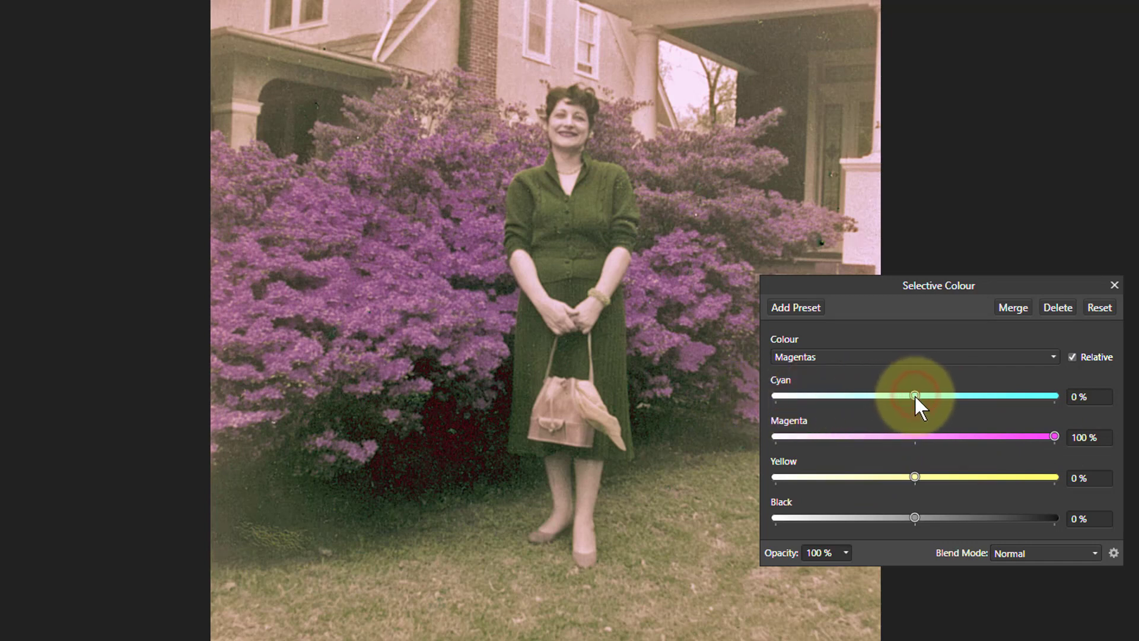
drag(914, 394, 667, 400)
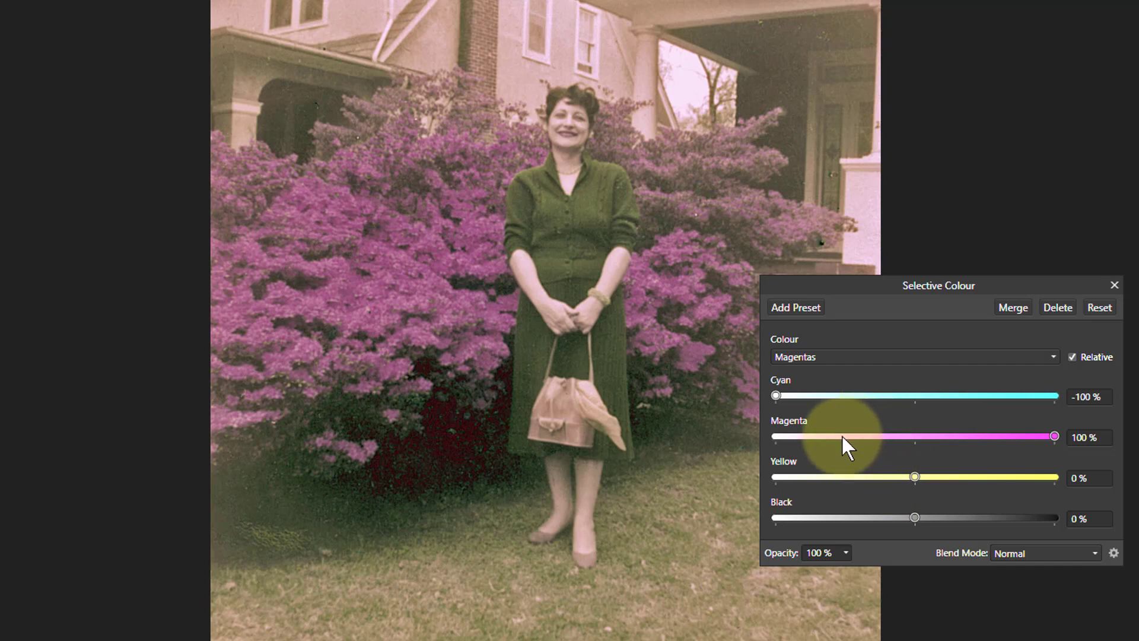
click(882, 355)
Switch to the Reds range and set Cyan -100%, Yellow -58% and Black 17%
click(827, 373)
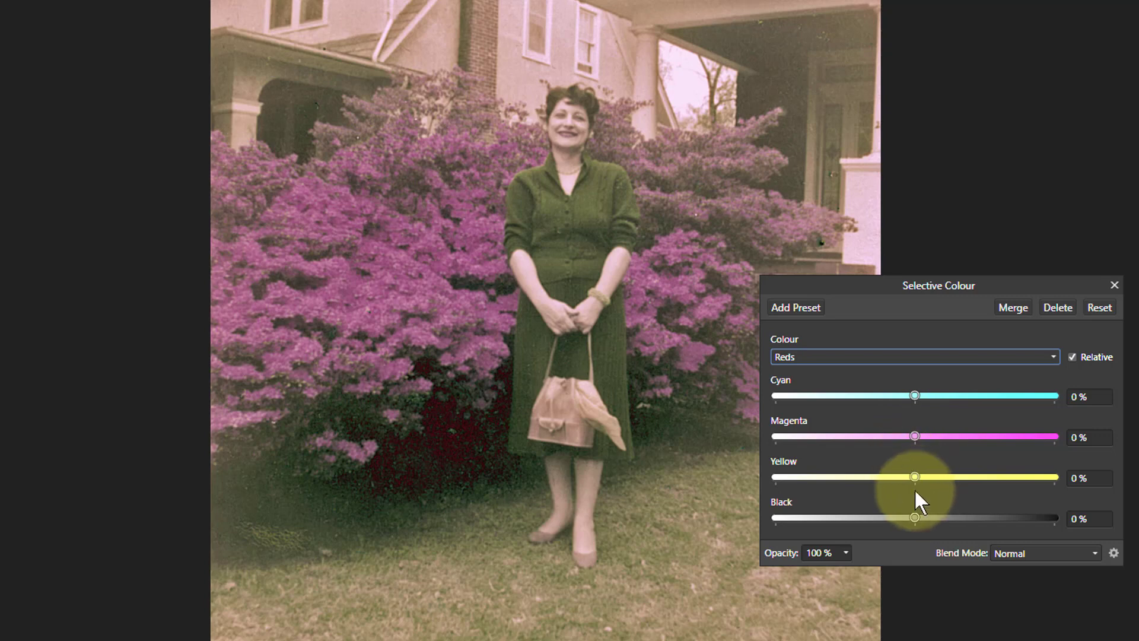
click(913, 395)
drag(915, 395, 838, 396)
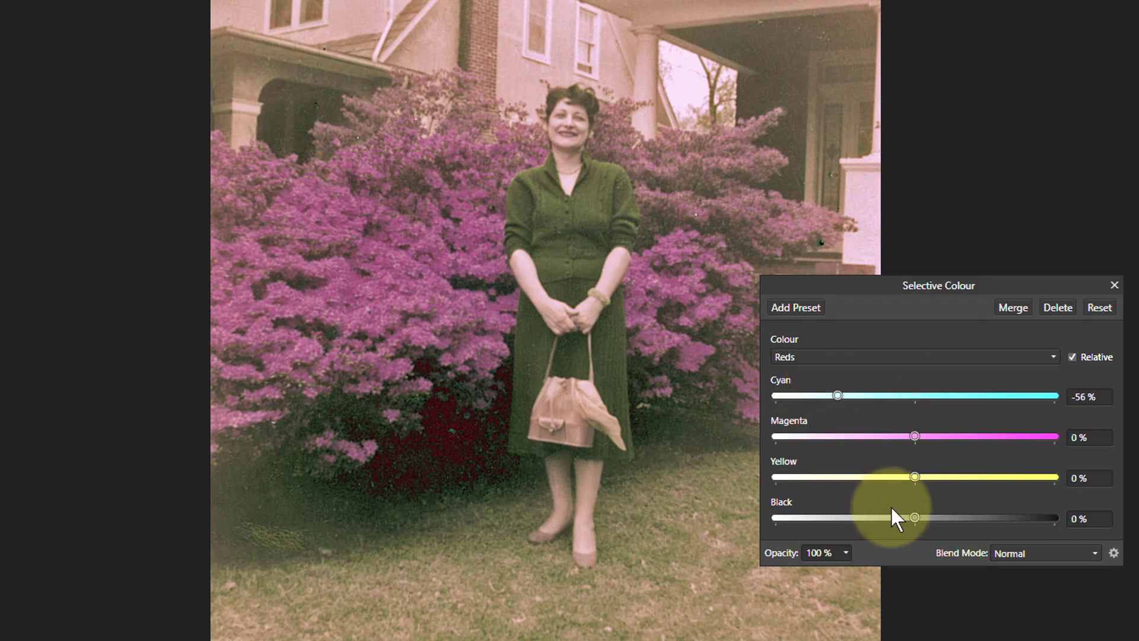
drag(912, 476, 834, 490)
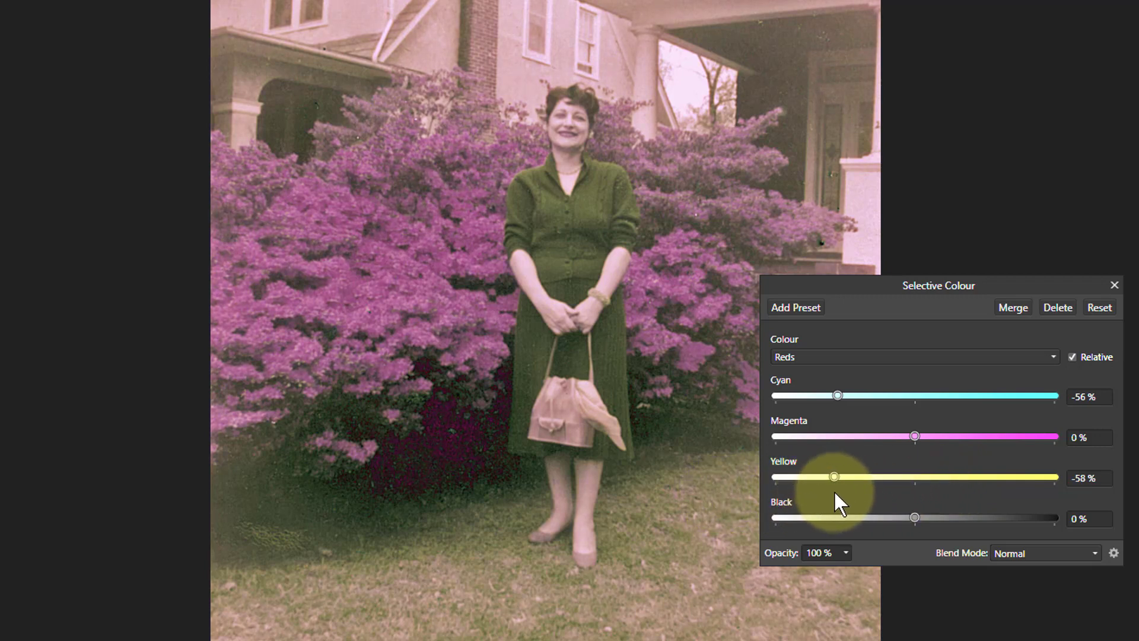
click(914, 516)
drag(915, 516, 939, 517)
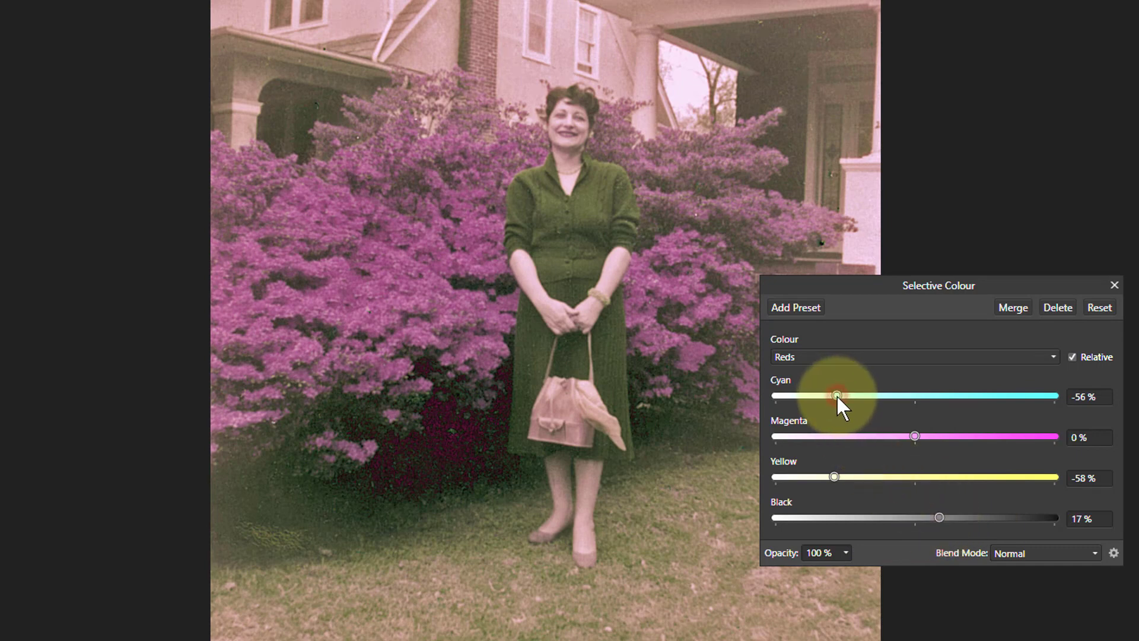
drag(837, 395, 756, 397)
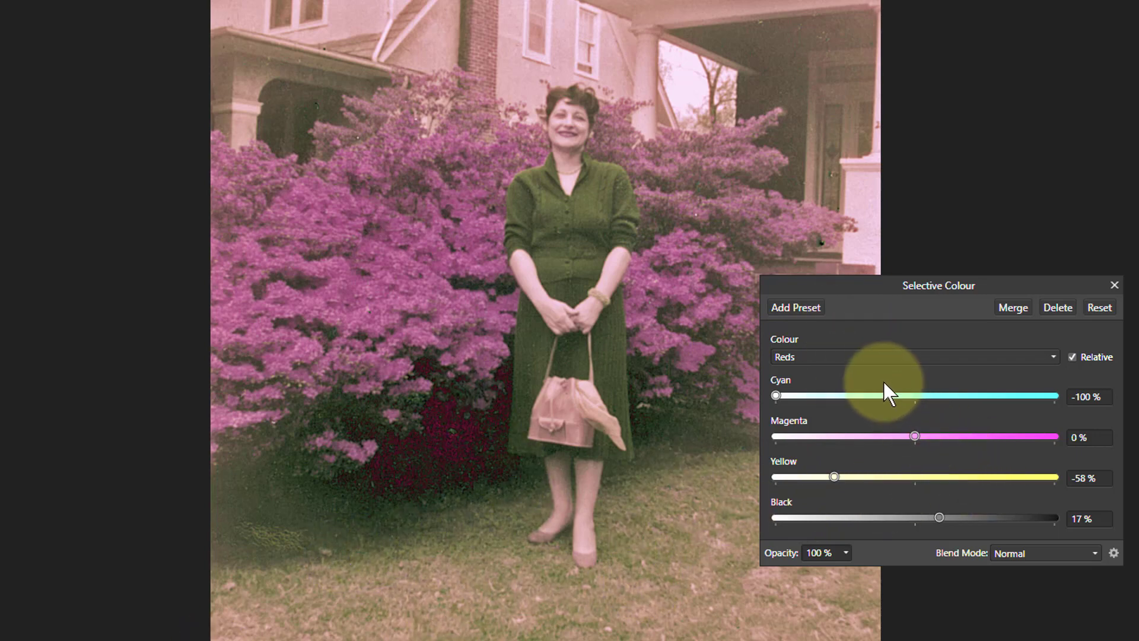
Switch to the Yellows range and set Yellow 93% and Magenta -40%
click(895, 350)
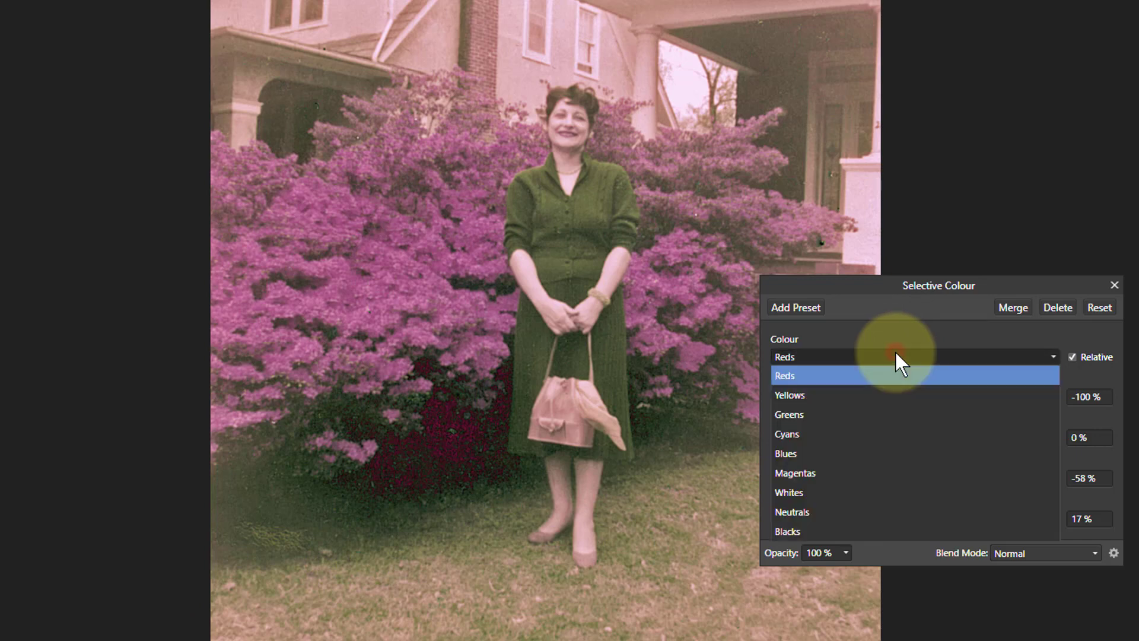
click(796, 396)
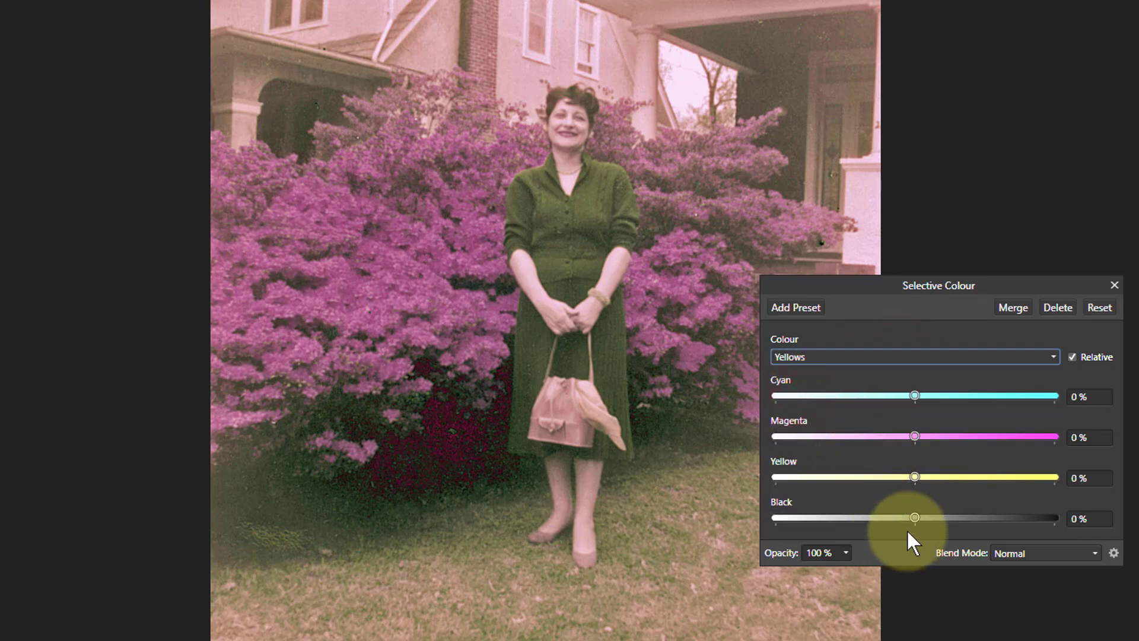
drag(916, 475, 1045, 476)
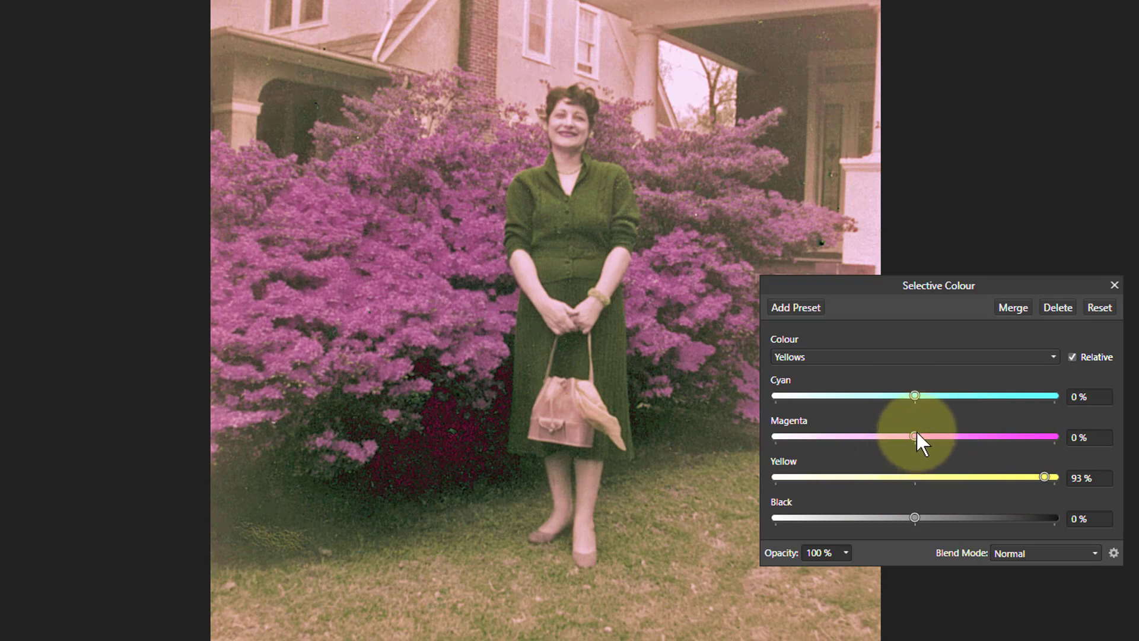
drag(911, 436, 860, 455)
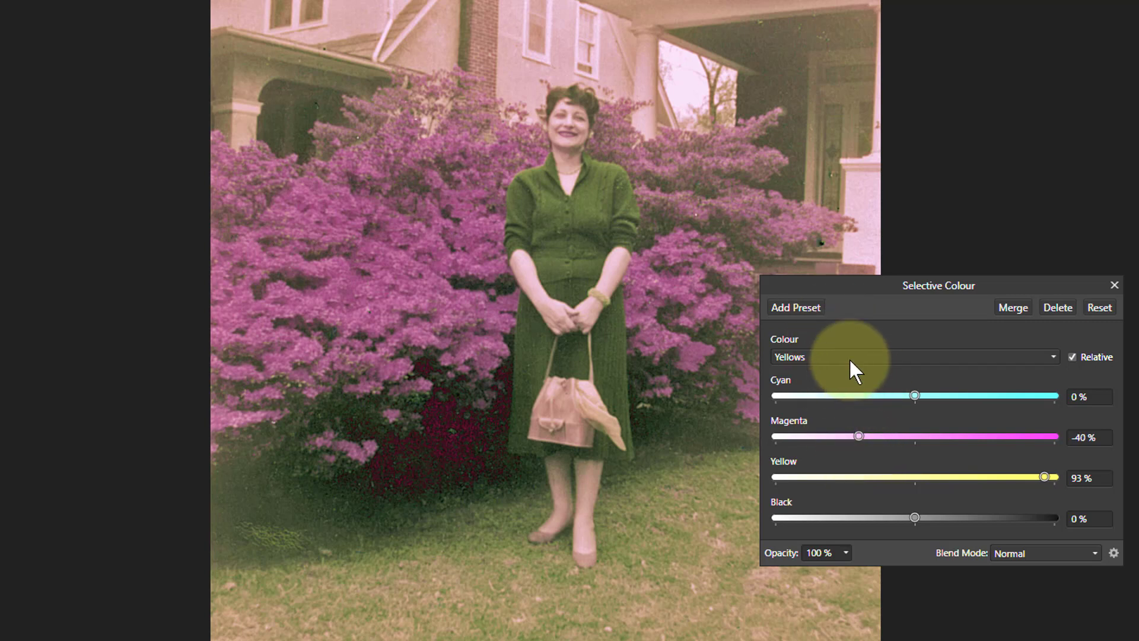
click(886, 357)
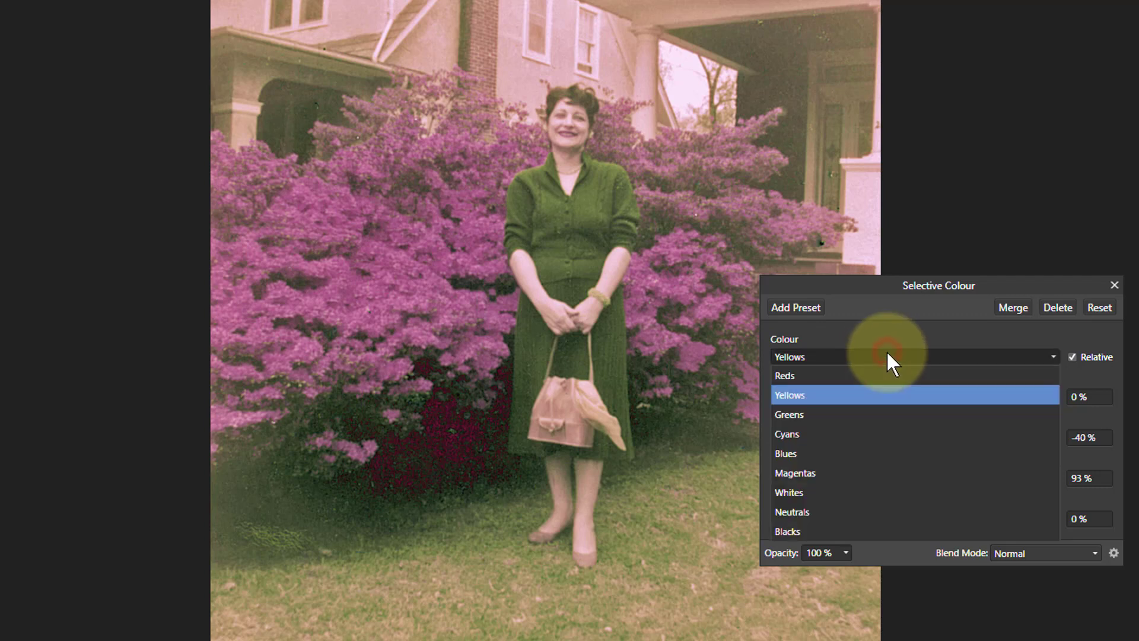
Set Black to -74% in the Whites range and 6% in the Neutrals range
click(835, 496)
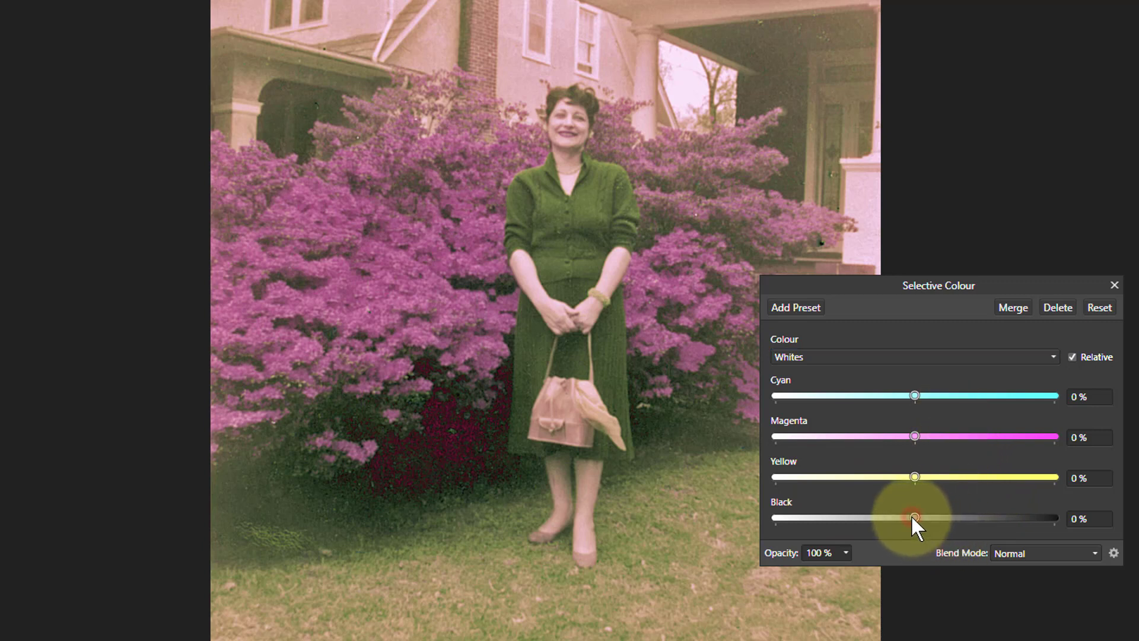
drag(911, 516, 812, 518)
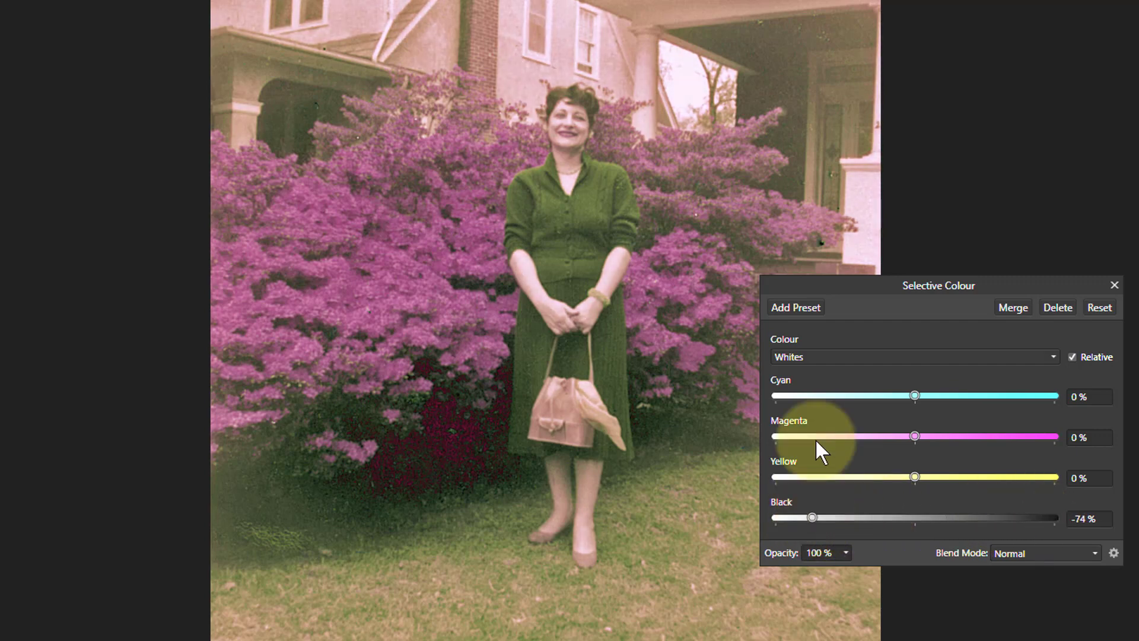
click(845, 354)
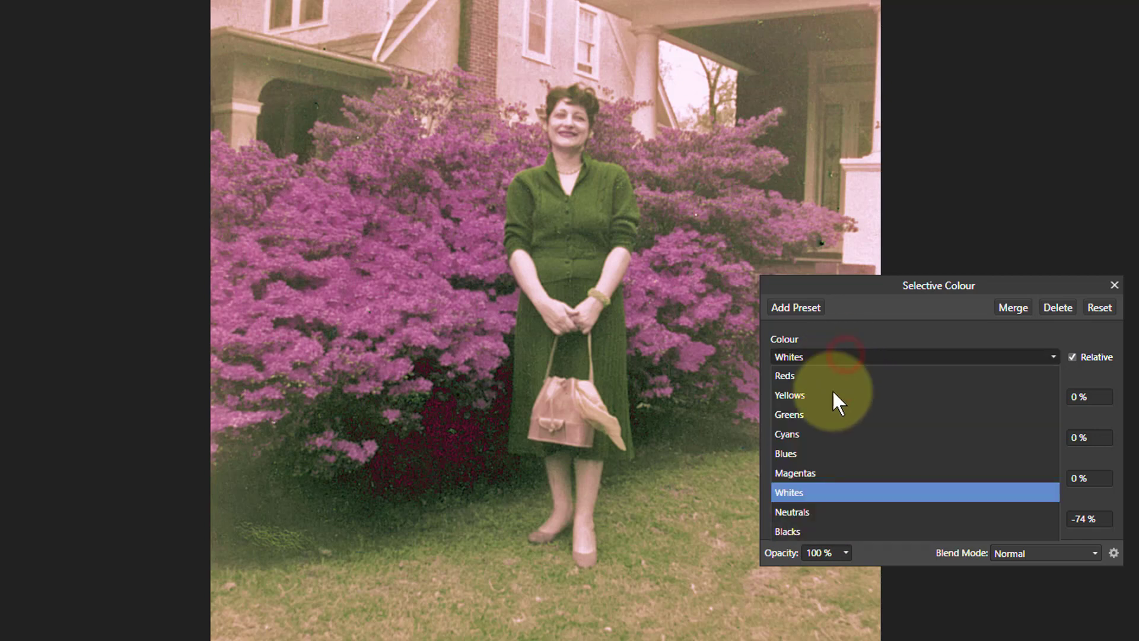
click(818, 511)
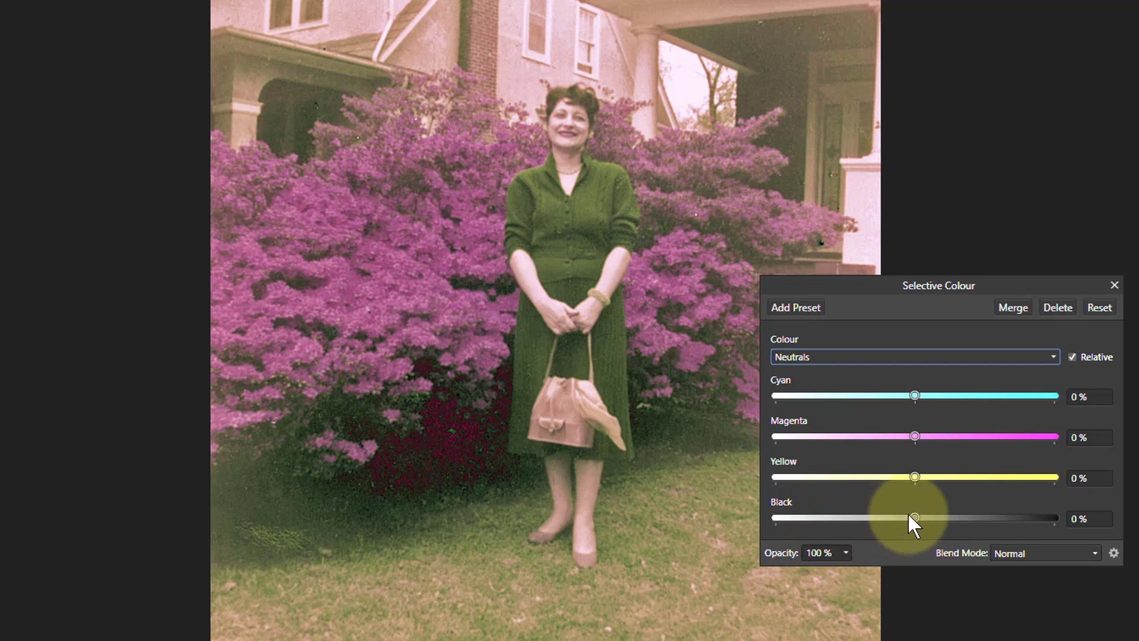
mouse_move(915, 517)
mouse_down()
mouse_move(763, 516)
mouse_move(980, 515)
mouse_move(890, 522)
mouse_move(941, 536)
mouse_move(923, 533)
mouse_up()
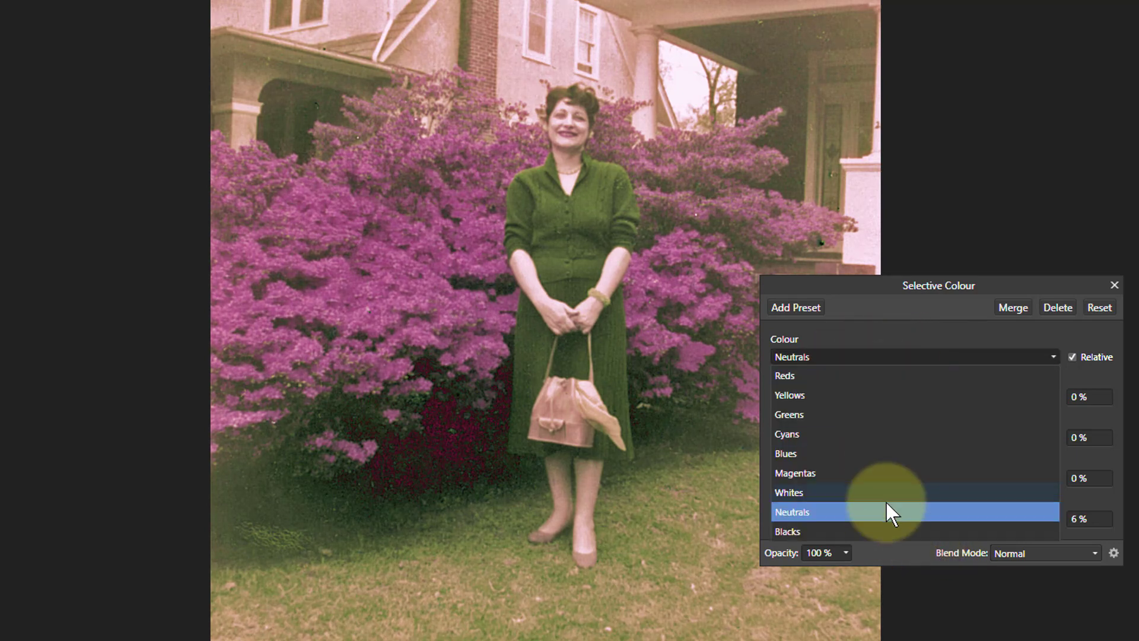
Give the Blacks range 5% Black, close Selective Colour, and hide the adjustment layer
click(890, 531)
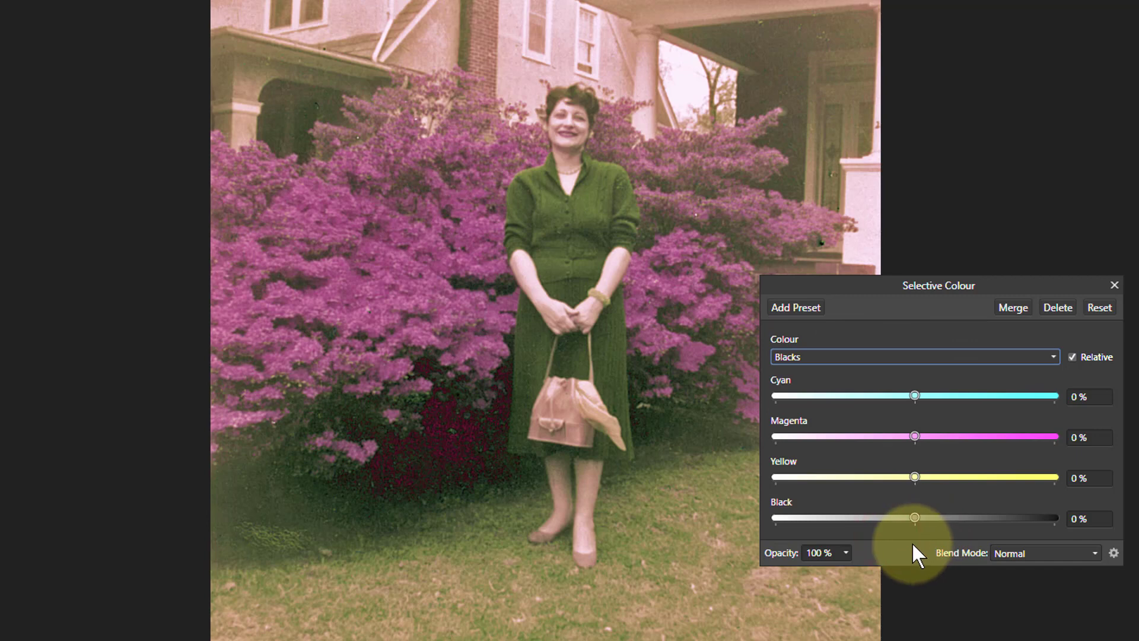
click(914, 518)
mouse_move(914, 517)
mouse_down()
mouse_move(937, 516)
mouse_move(913, 516)
mouse_move(922, 518)
mouse_up()
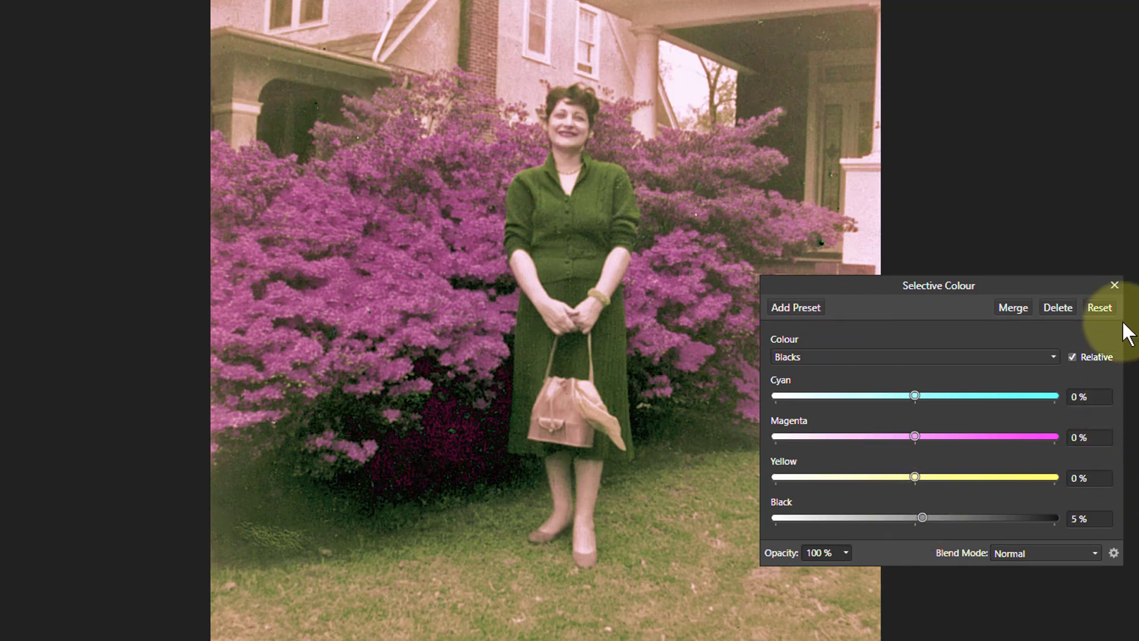
click(1114, 285)
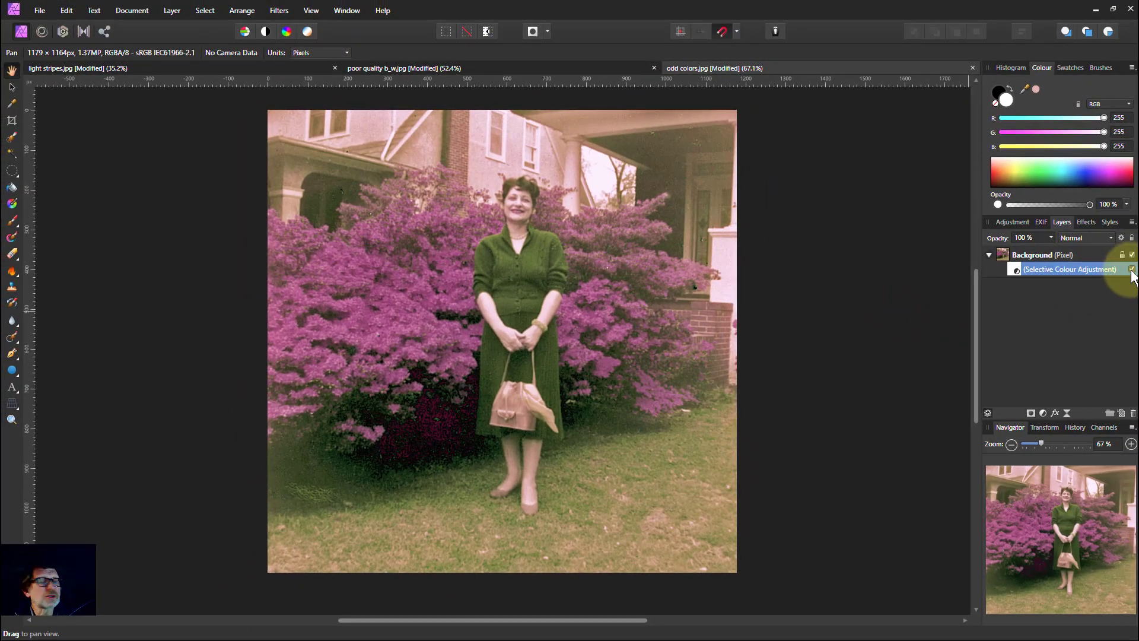
click(1131, 269)
Toggle the Selective Colour layer to compare, leave it visible, and select Background
click(1131, 270)
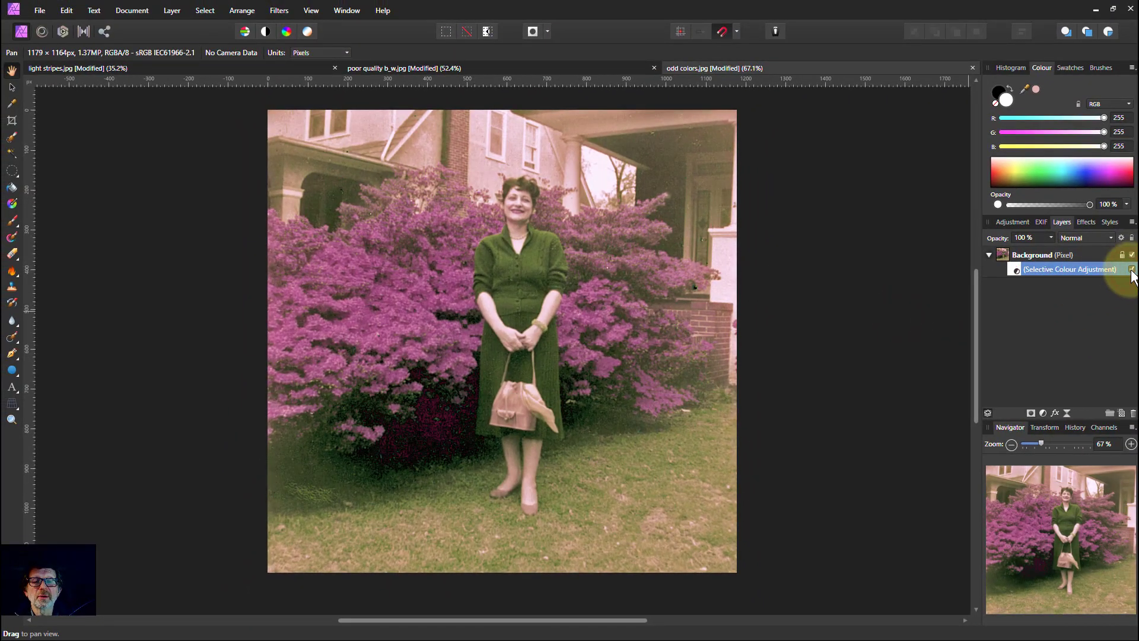
click(1131, 270)
click(1131, 269)
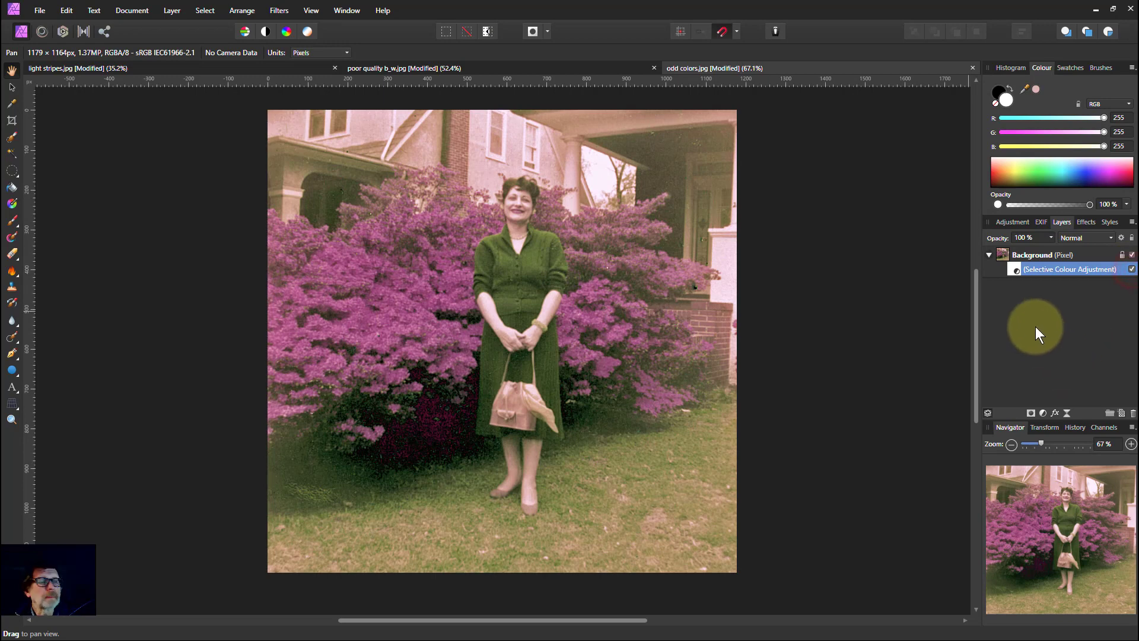
click(1008, 254)
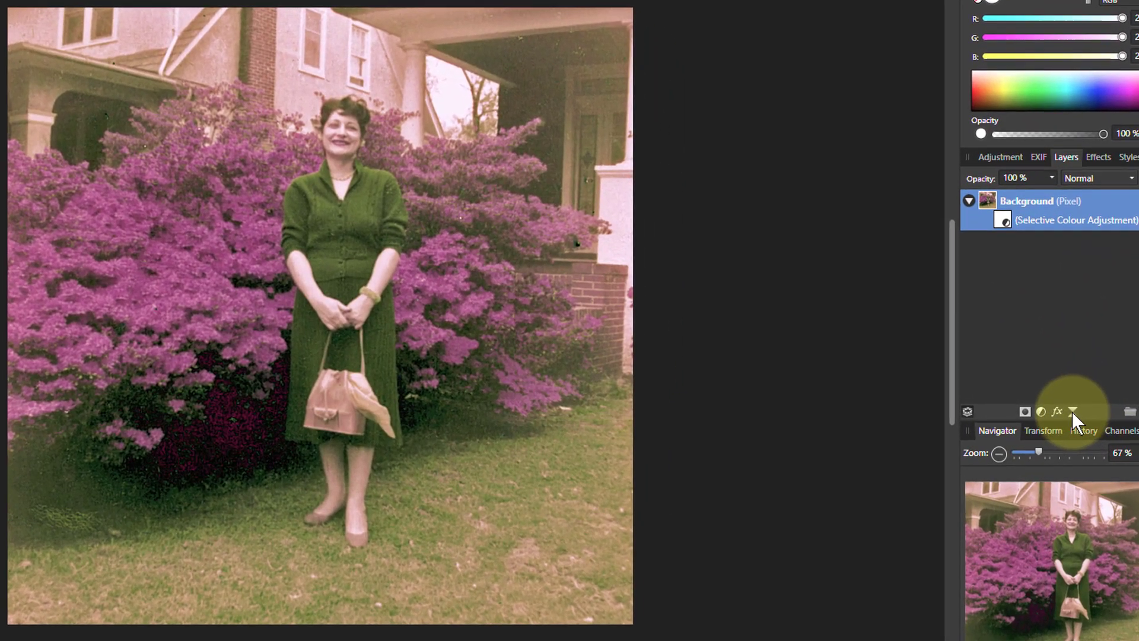
click(1040, 410)
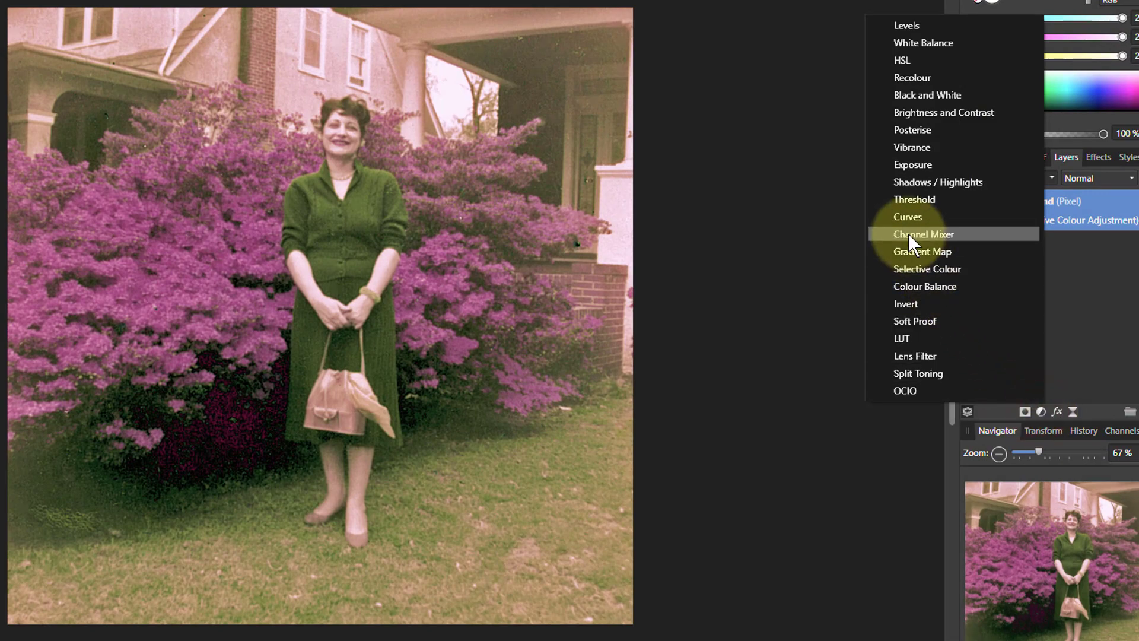
Add a Curves adjustment with an S-curve lowering shadows and lifting highlights
click(908, 217)
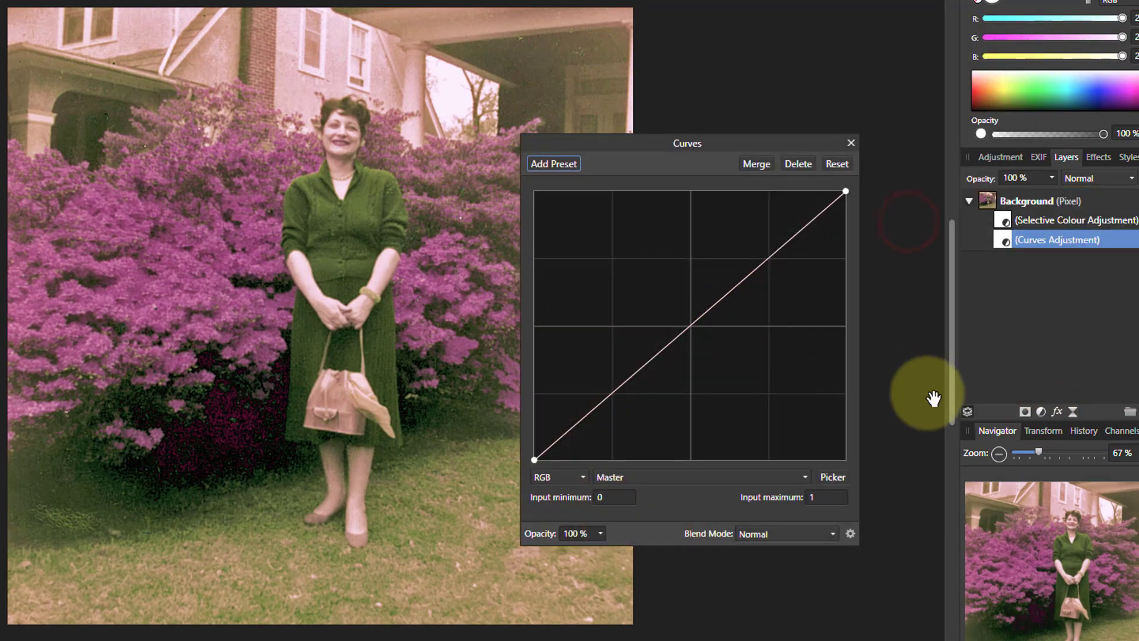
click(758, 263)
drag(757, 263, 745, 254)
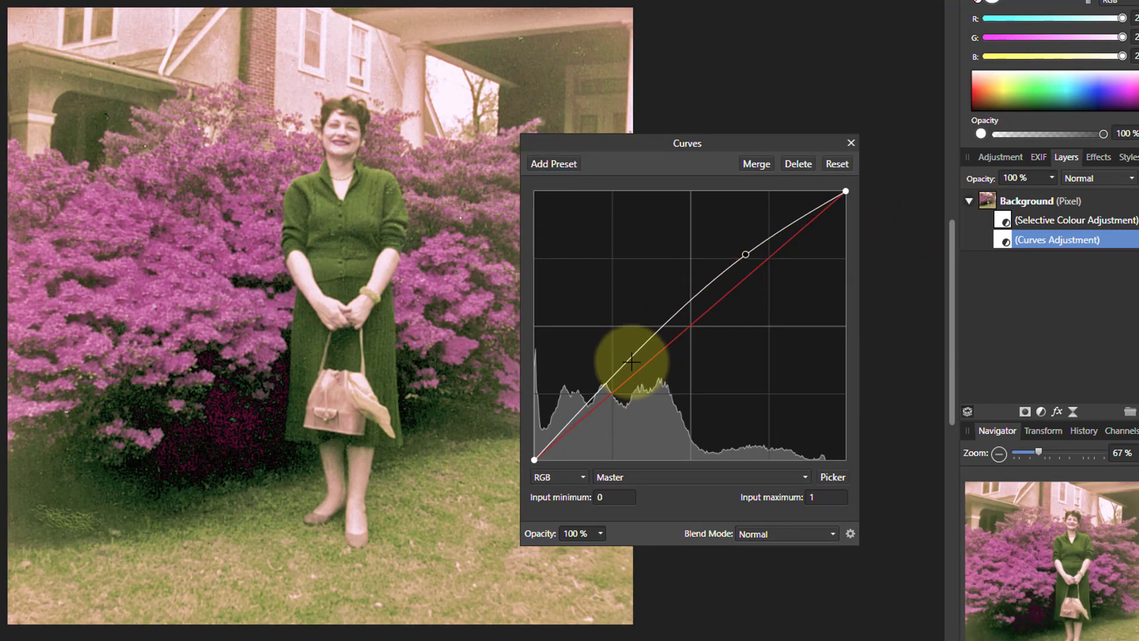
drag(633, 358, 652, 383)
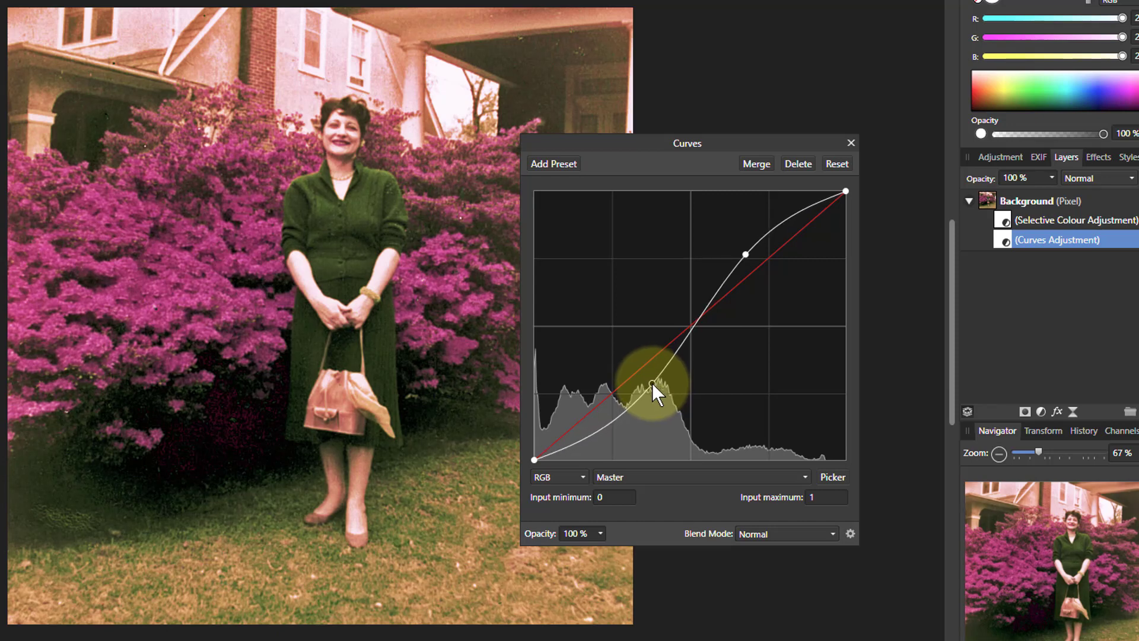
mouse_move(745, 253)
mouse_down()
mouse_move(763, 255)
mouse_move(746, 254)
mouse_move(754, 259)
mouse_up()
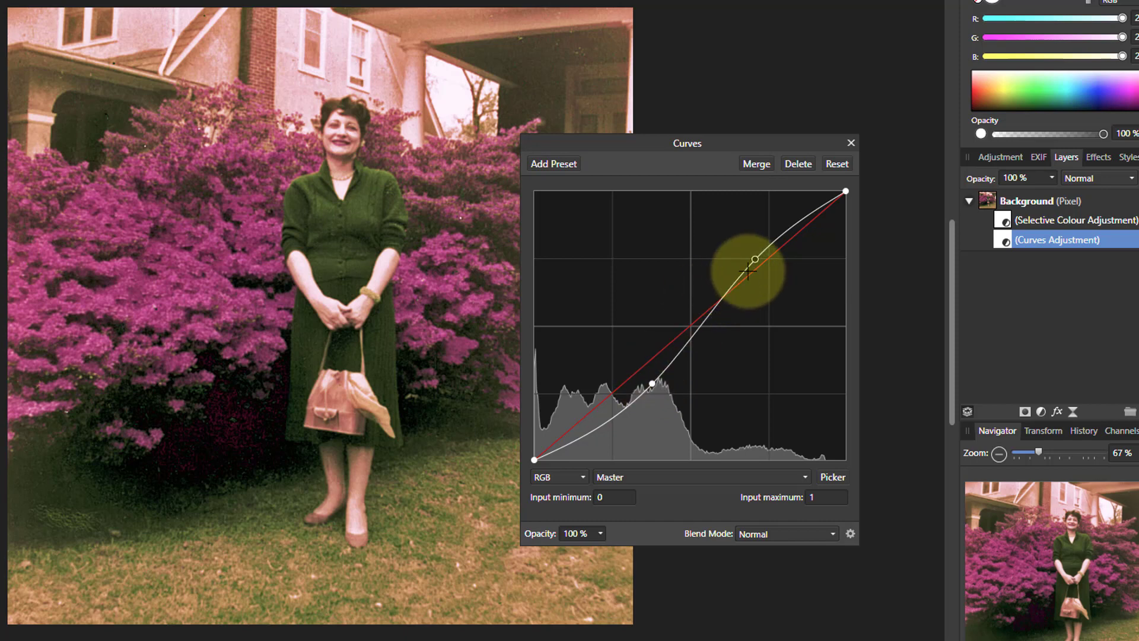
drag(754, 257, 743, 252)
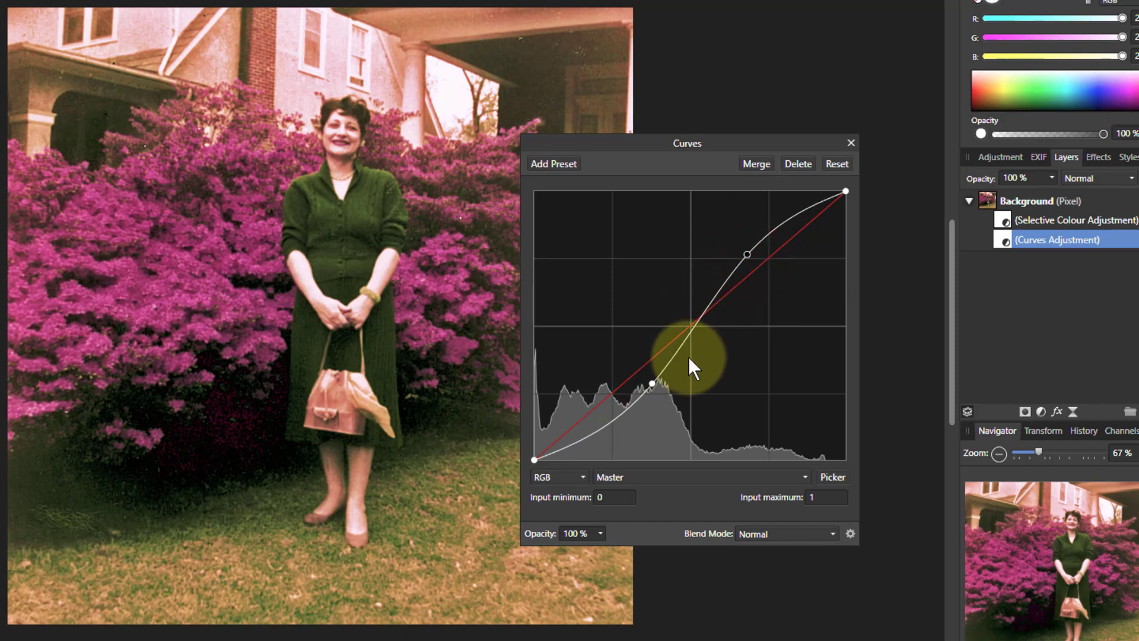
drag(645, 382, 632, 388)
click(1033, 244)
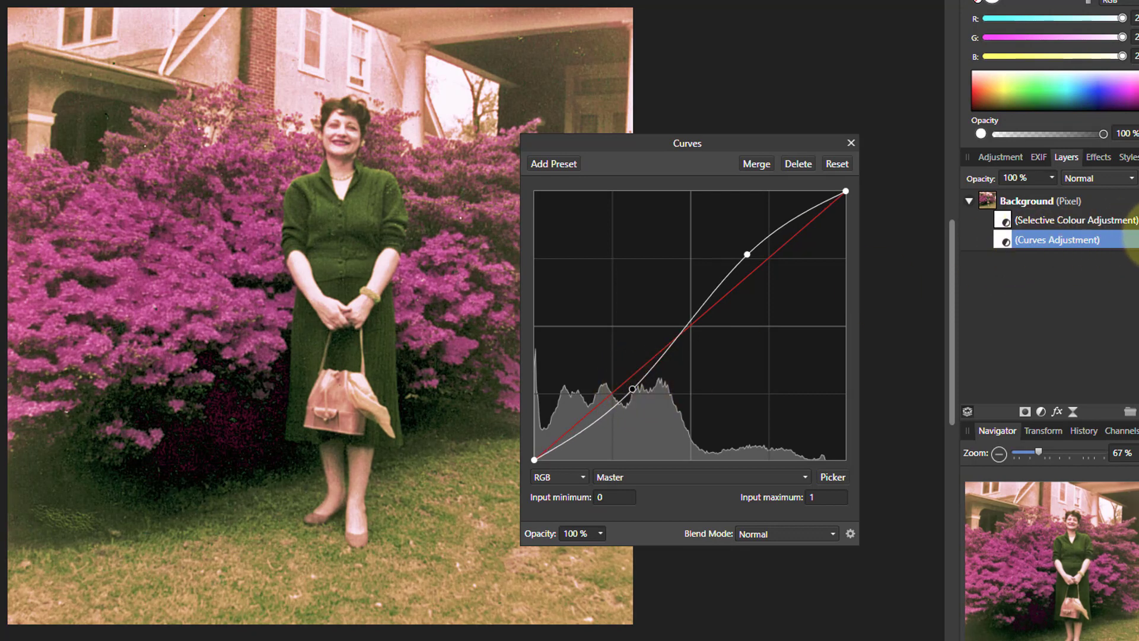
Toggle the Curves layer's visibility to compare, then select the Background layer
click(1134, 240)
click(1135, 240)
click(1134, 241)
click(1134, 241)
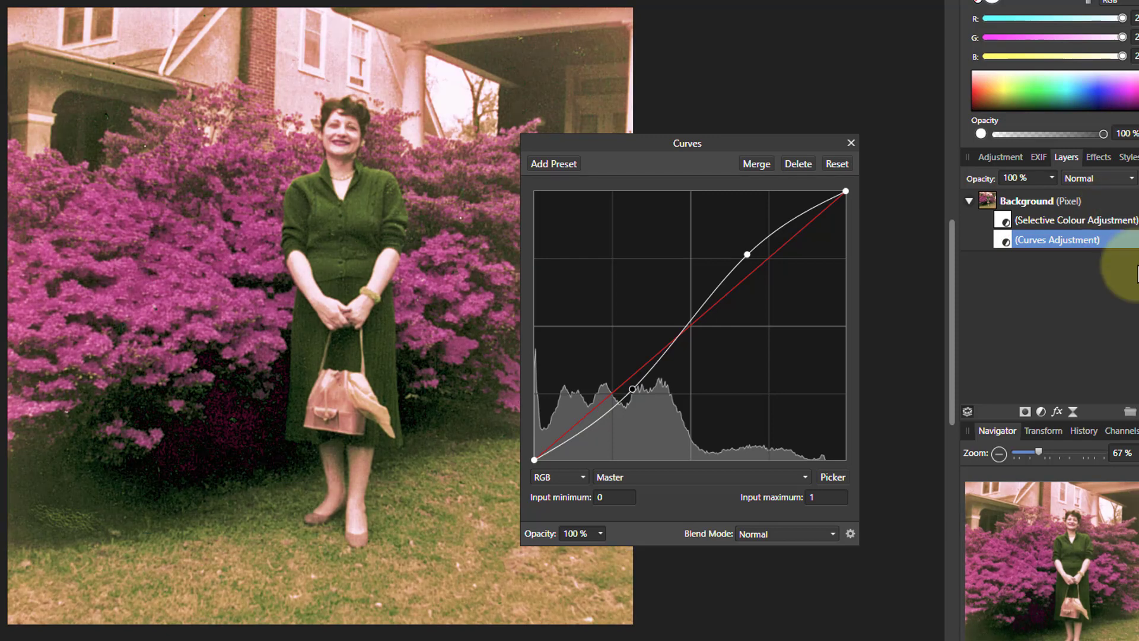
click(976, 201)
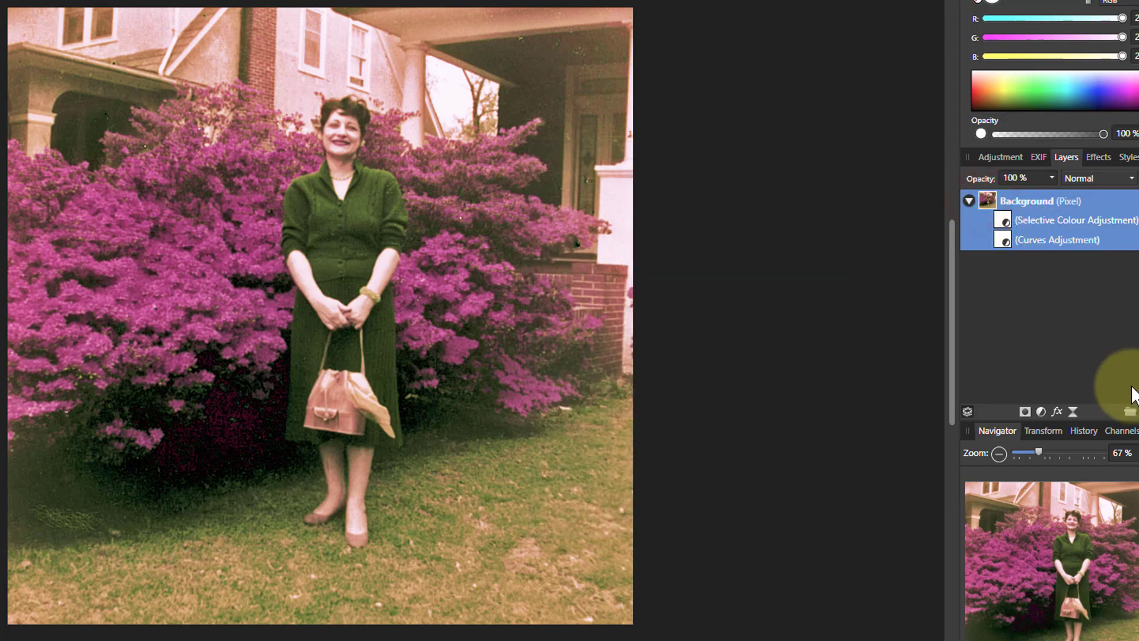
Add a High Pass Filter live filter layer from the Live Filters menu
click(1072, 412)
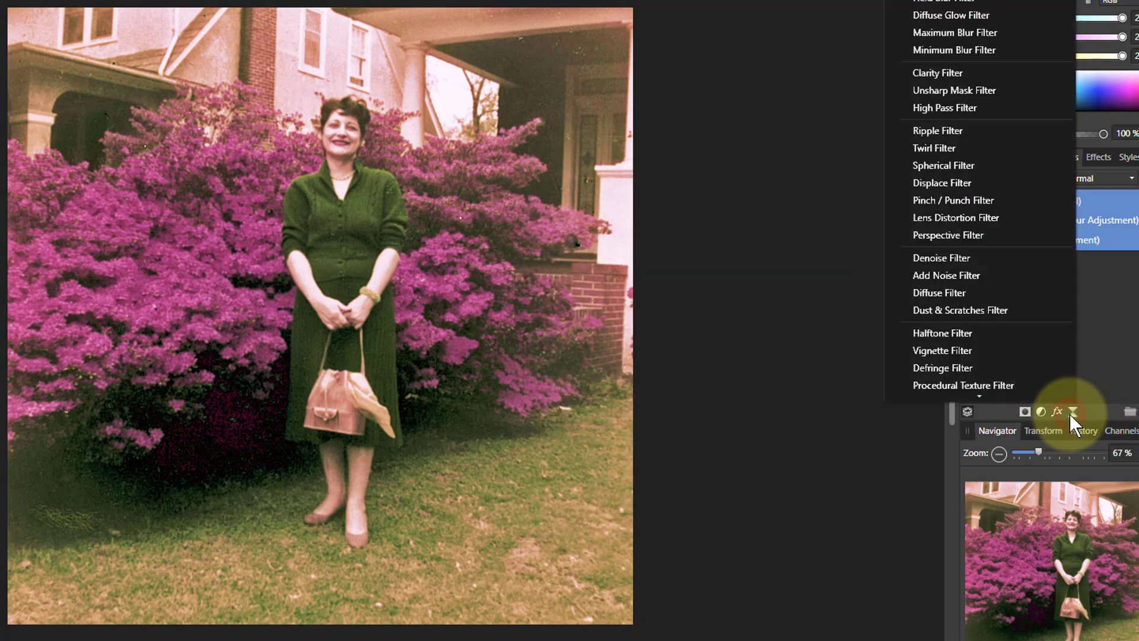
click(931, 108)
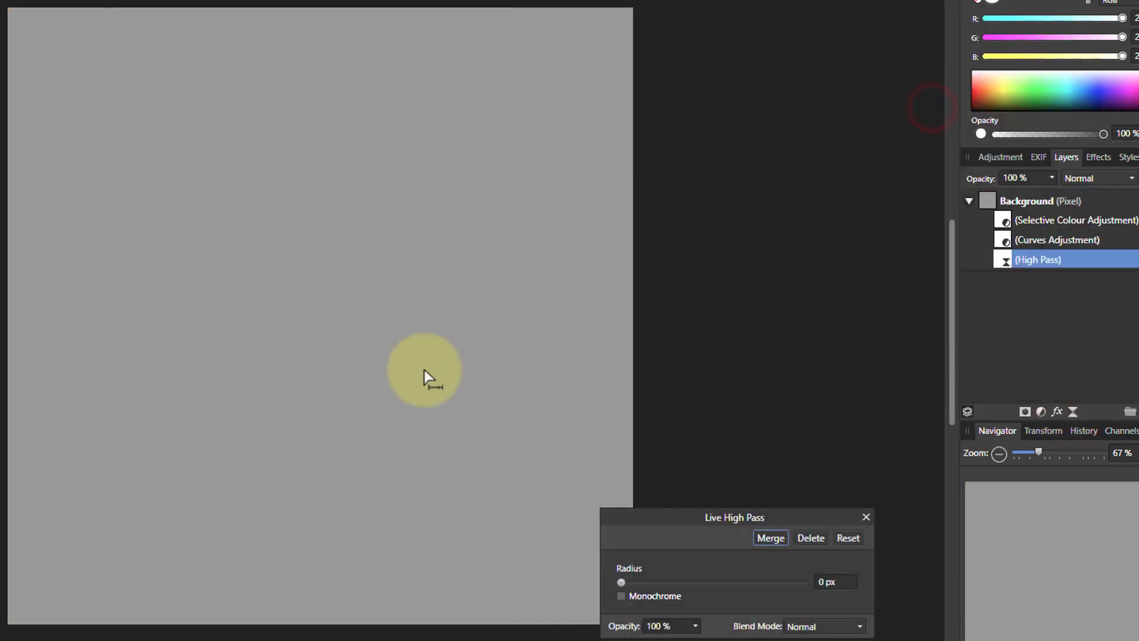
Set the High Pass filter to Monochrome, 0.7 px radius and Vivid Light blend mode
click(619, 595)
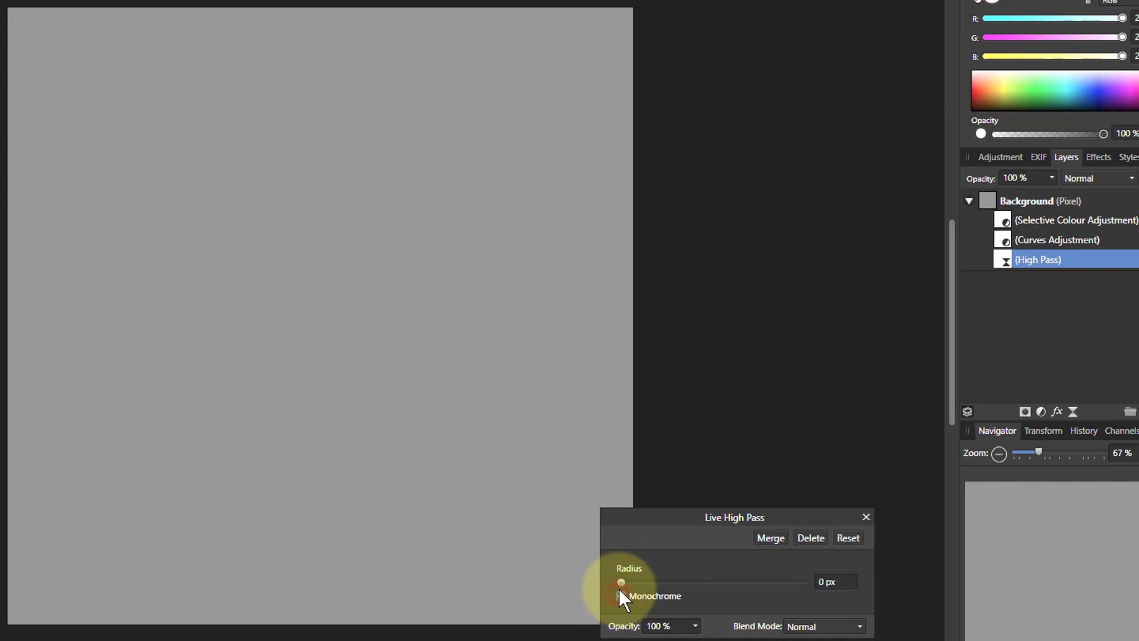
drag(621, 581, 649, 582)
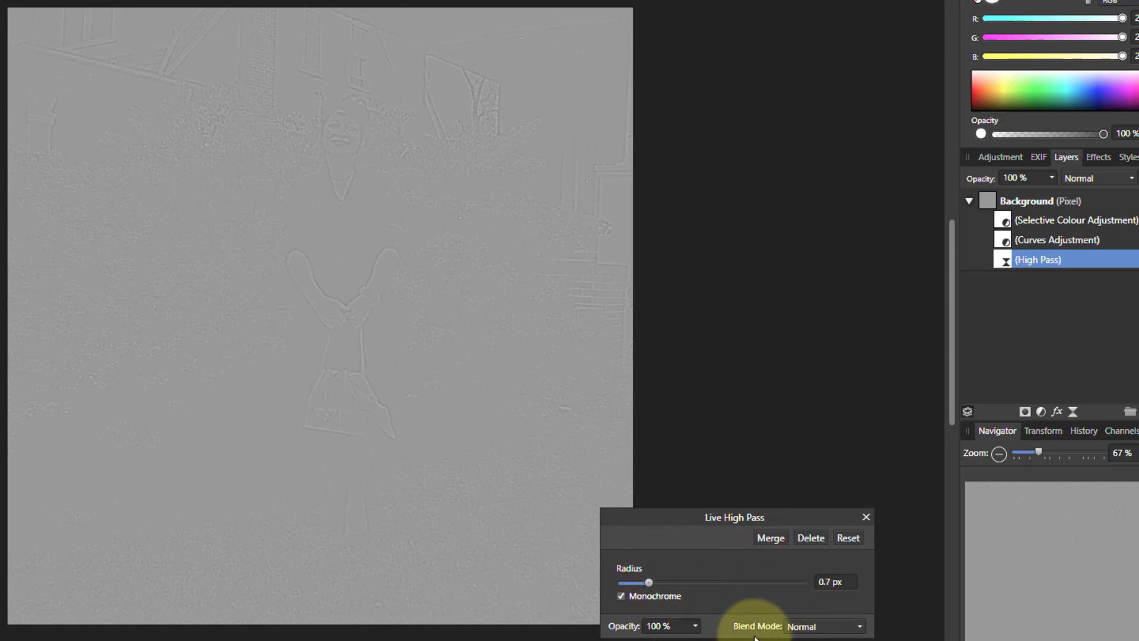
click(814, 630)
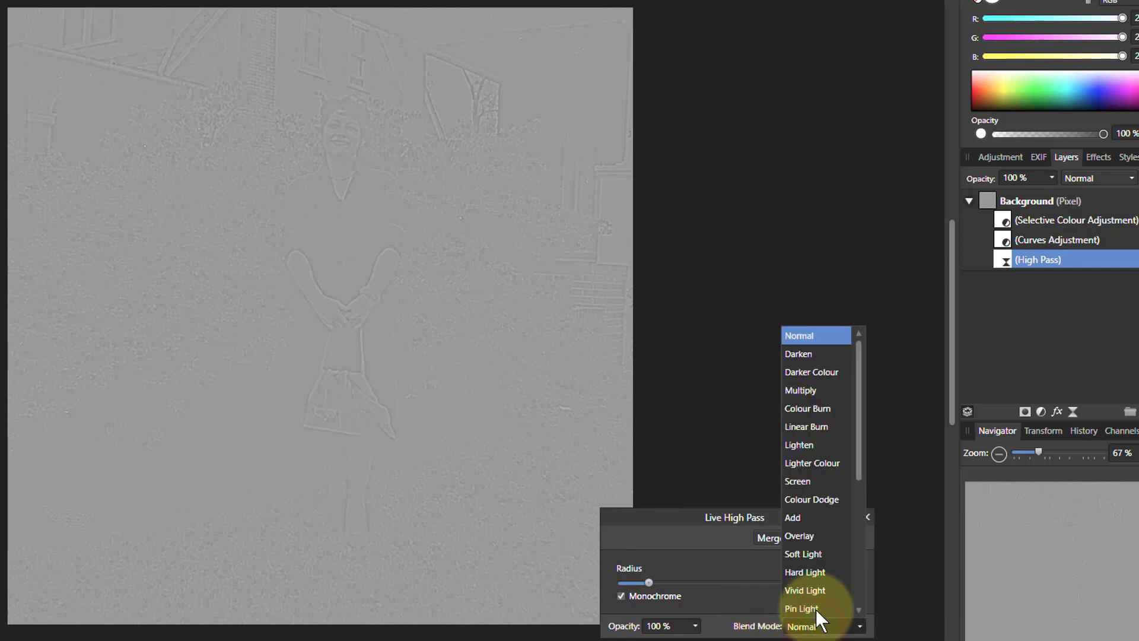
scroll(816, 593, down, 1)
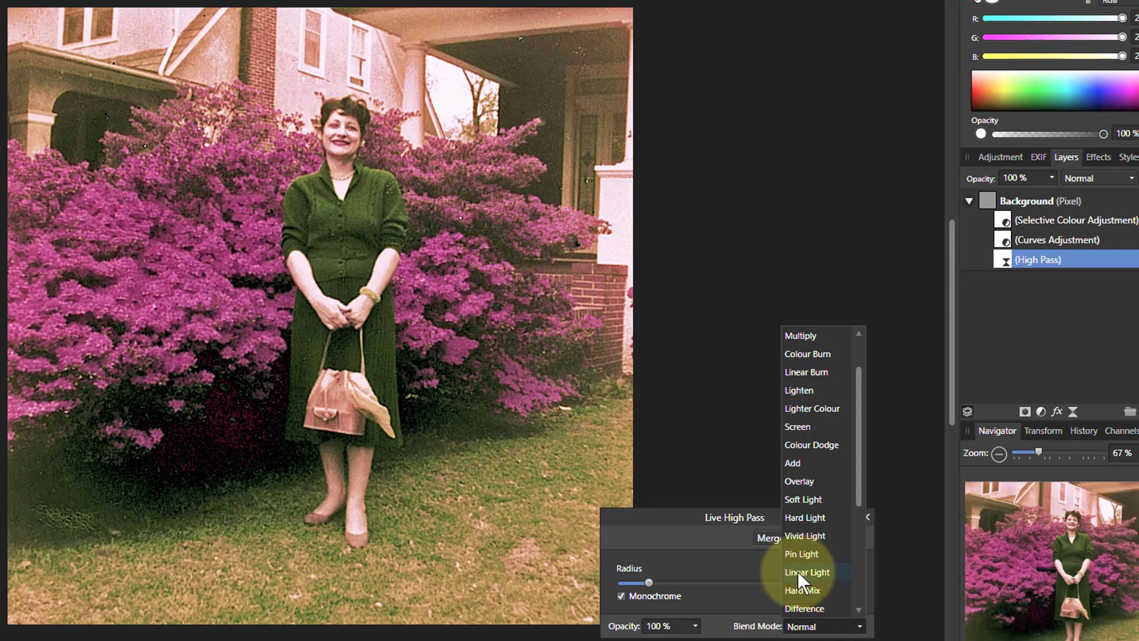
click(807, 531)
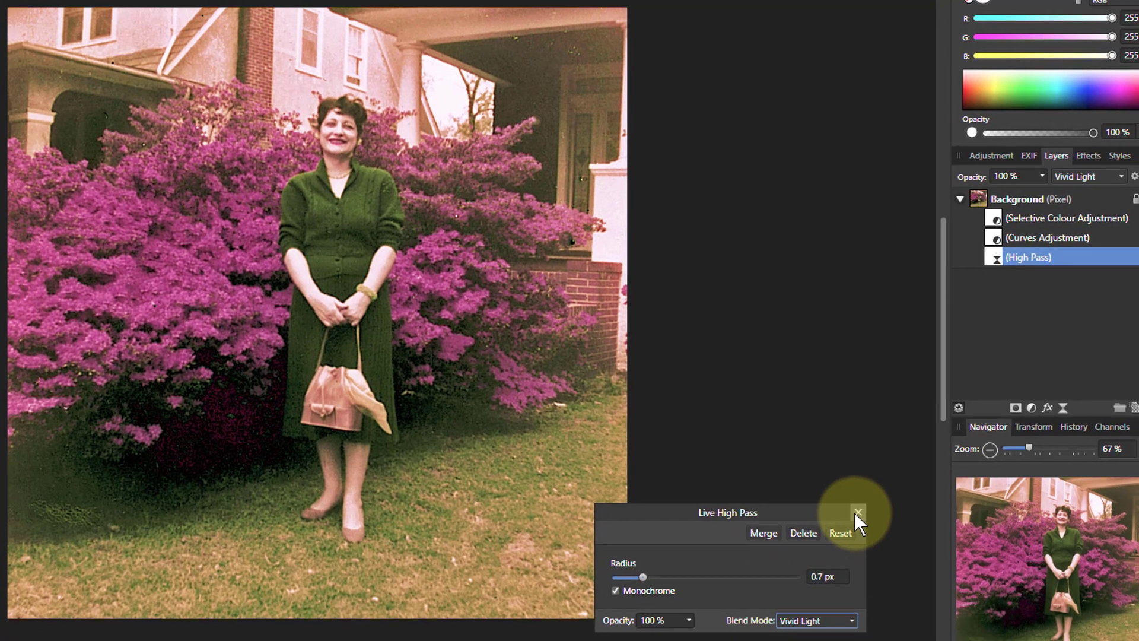
Close the Live High Pass settings and compare the photo with and without the sharpening
click(858, 512)
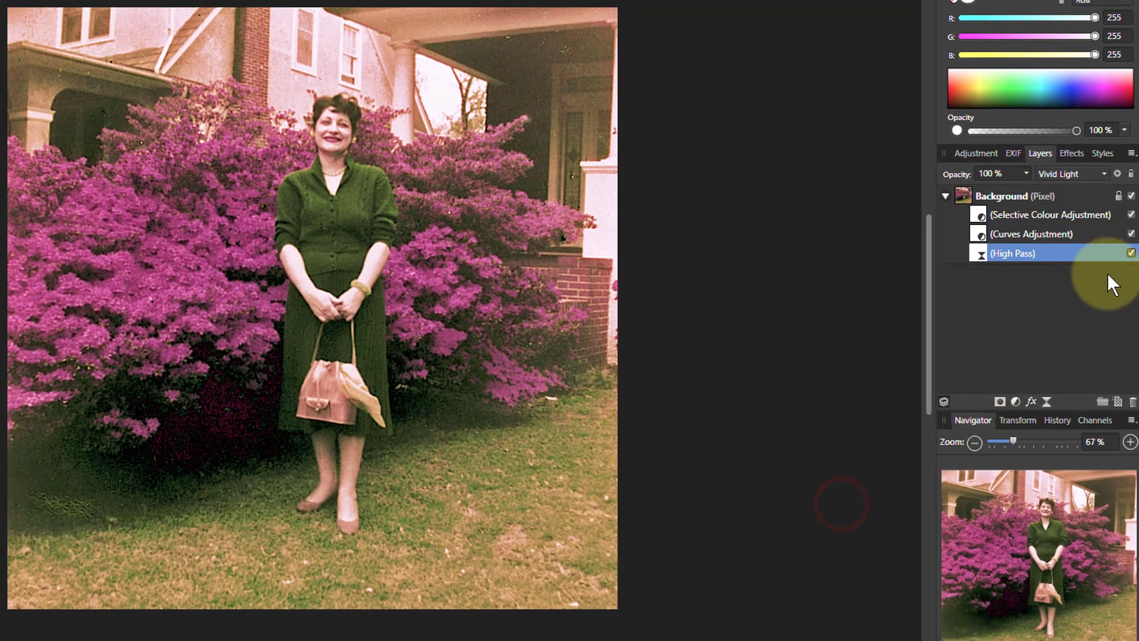
click(1131, 254)
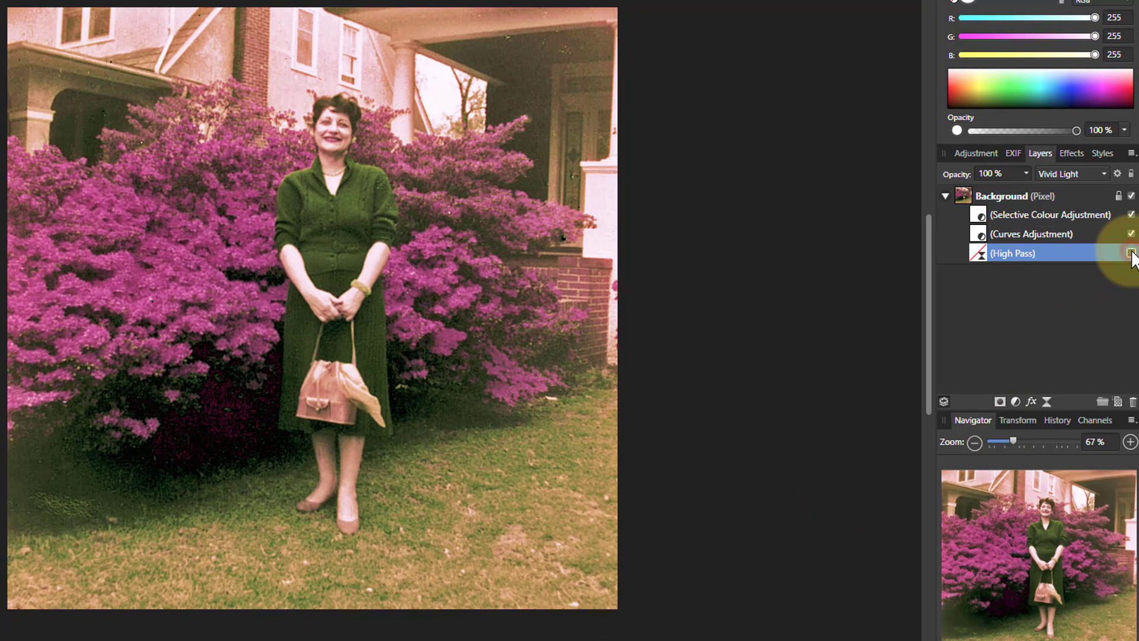
click(1131, 253)
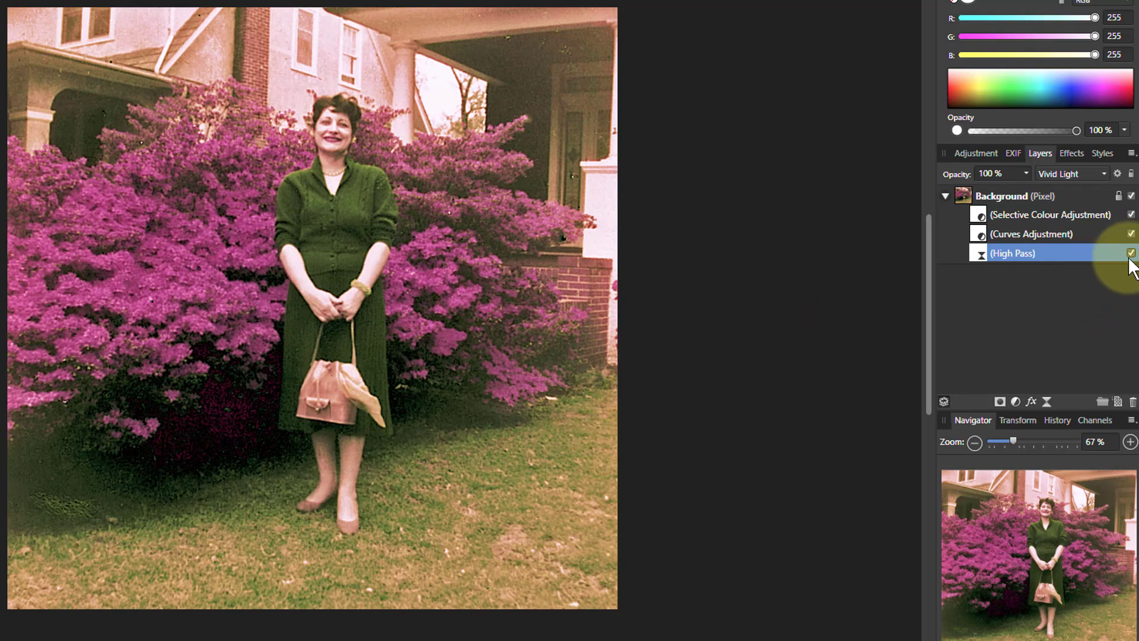
Hide the High Pass, Curves and Selective Colour layers, then switch all three back on
click(1130, 253)
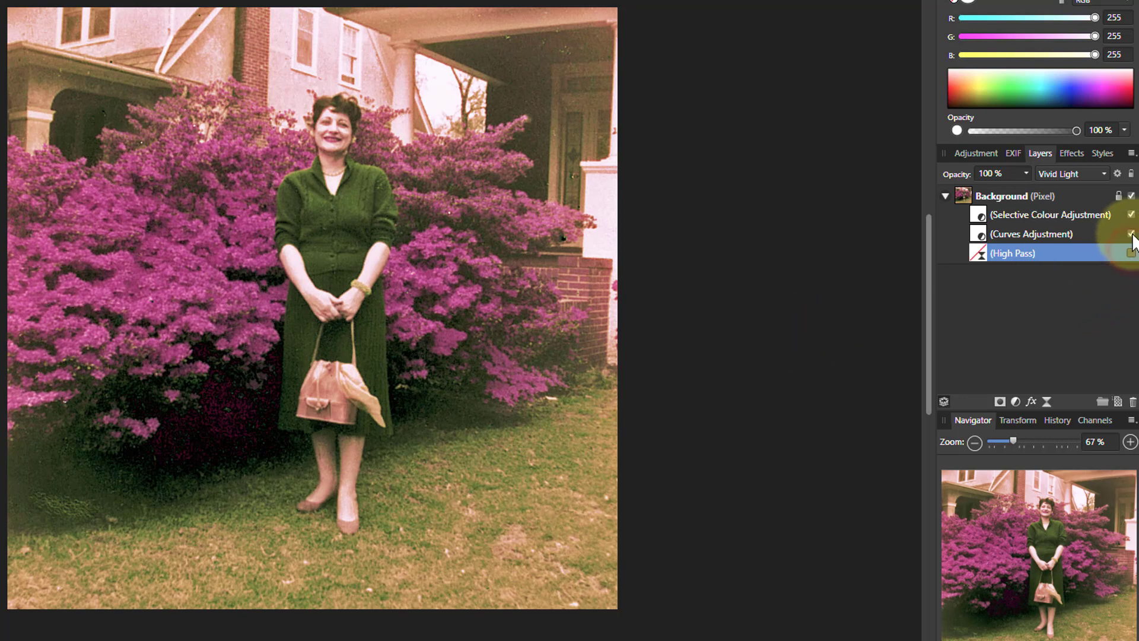
click(1130, 234)
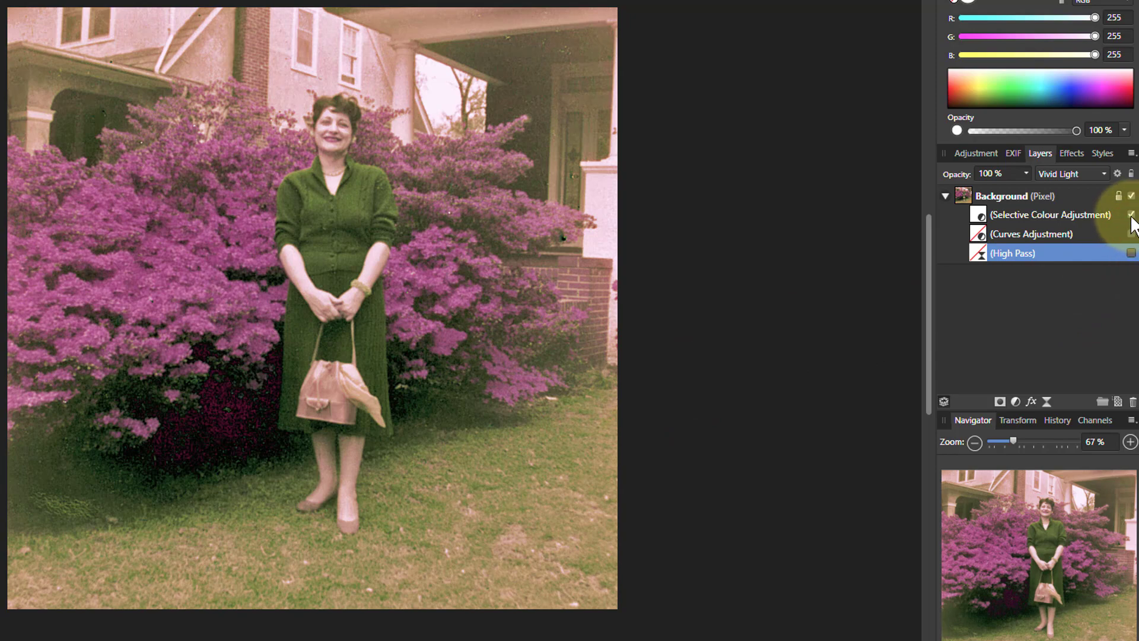
click(1131, 215)
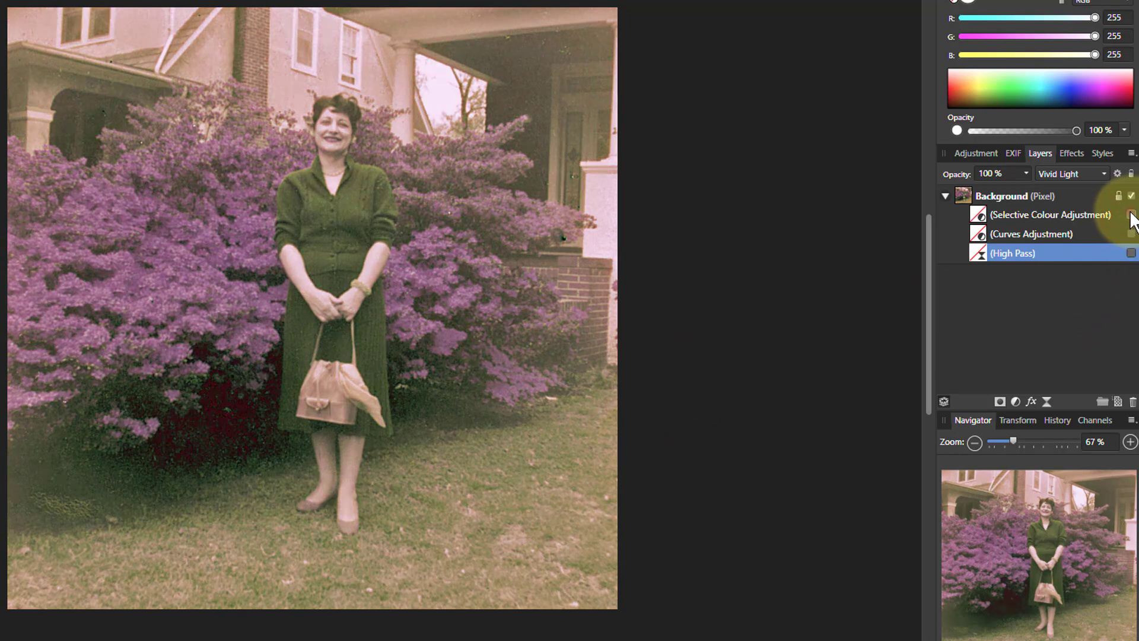
click(1131, 215)
click(1131, 235)
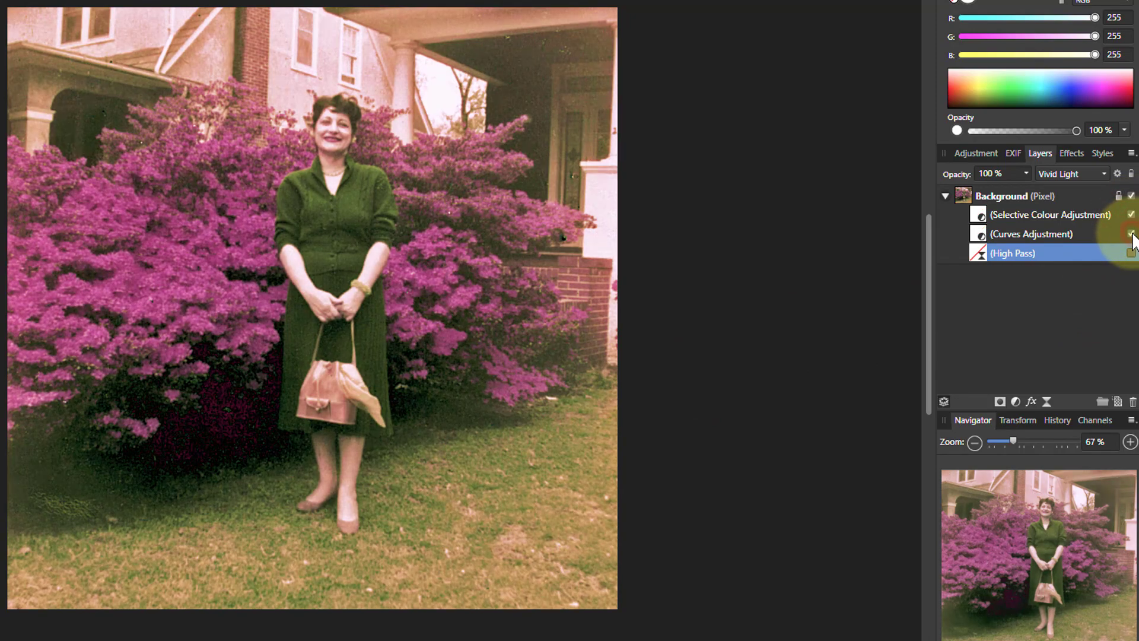
click(1131, 253)
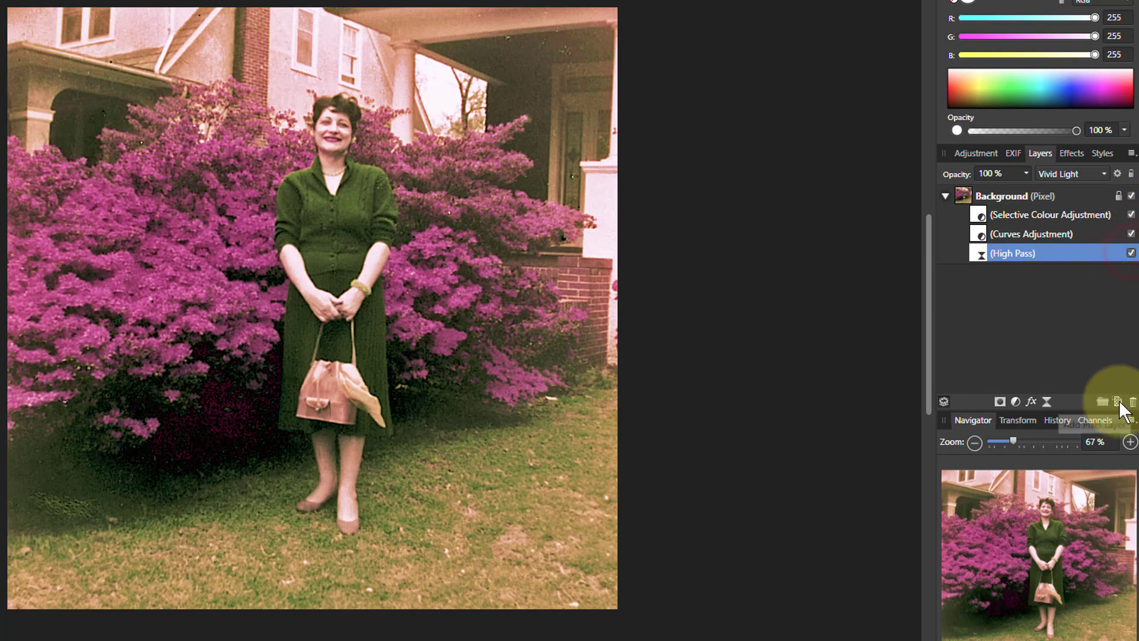